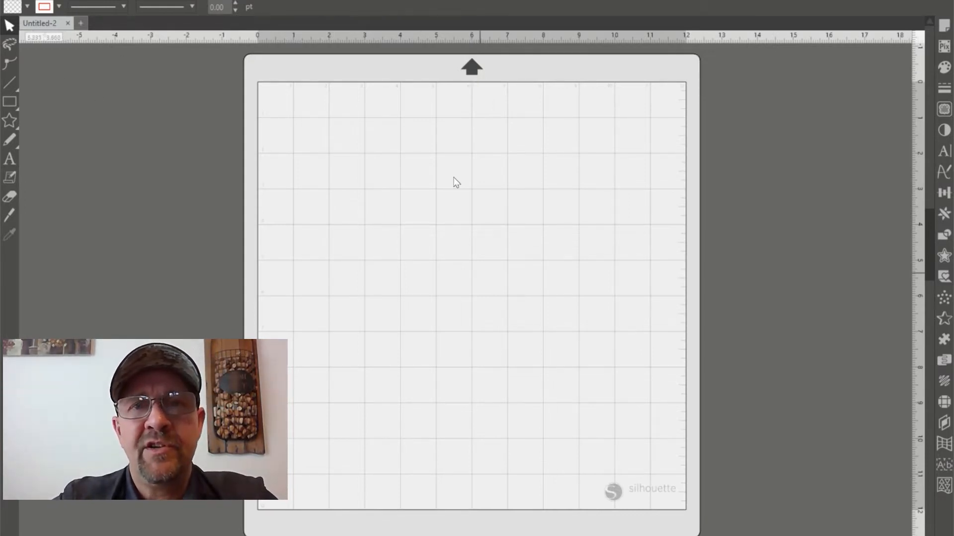
Merge the St Patricks Day image from the 1Cameo Files folder into the current design
left_click(8, 1)
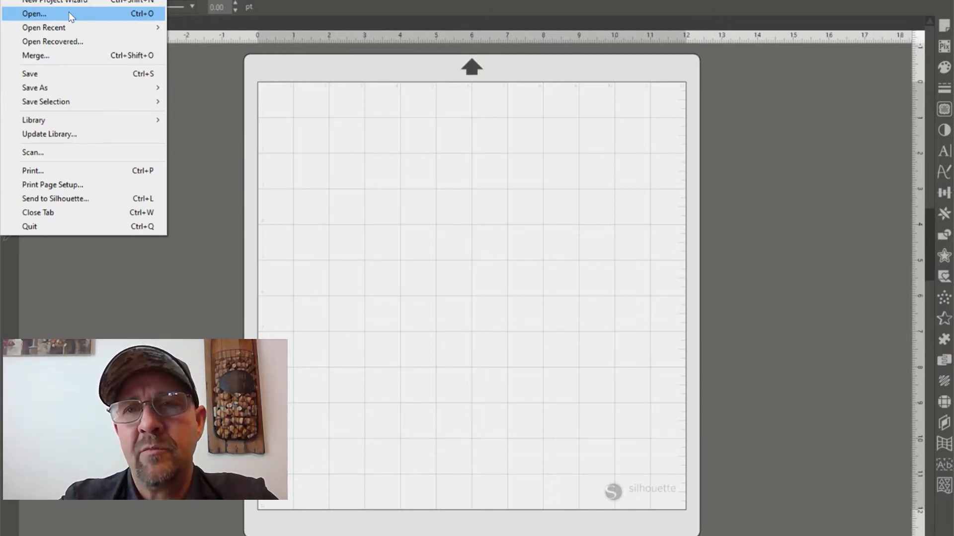
left_click(201, 163)
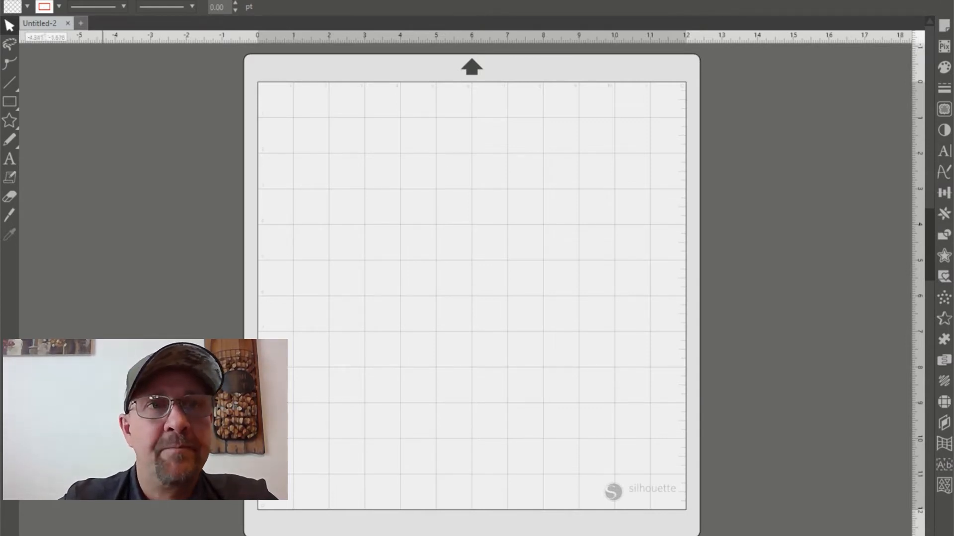
left_click(9, 0)
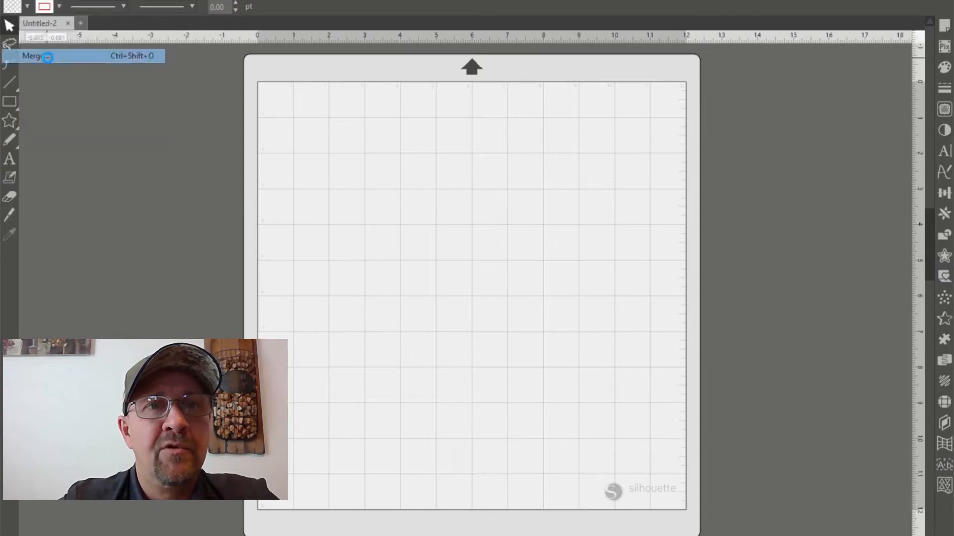
left_click(48, 58)
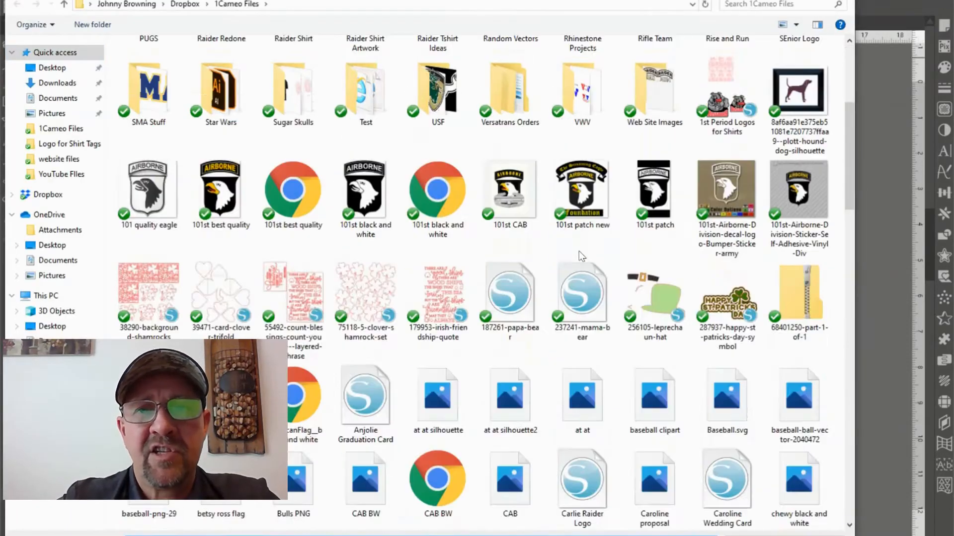
scroll(580, 251, "down", 20)
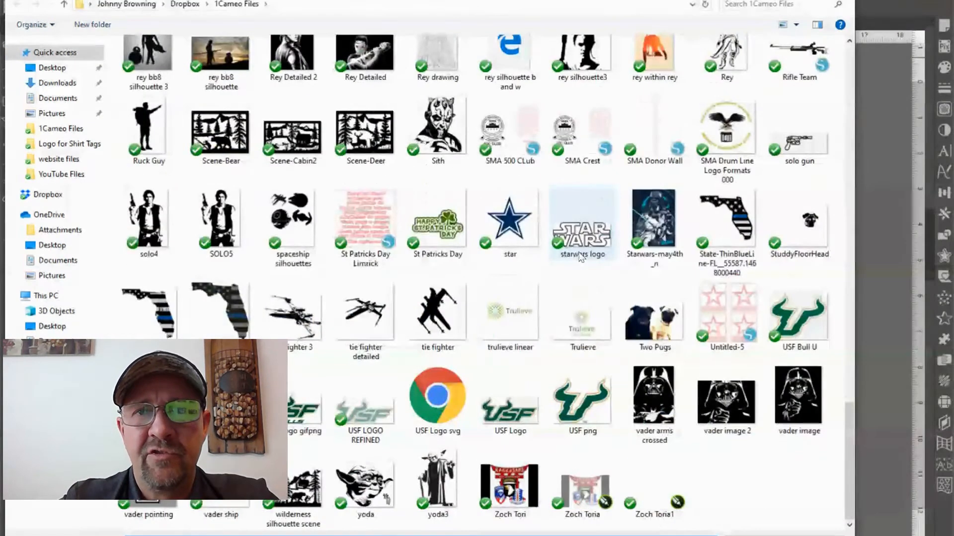
double_click(450, 221)
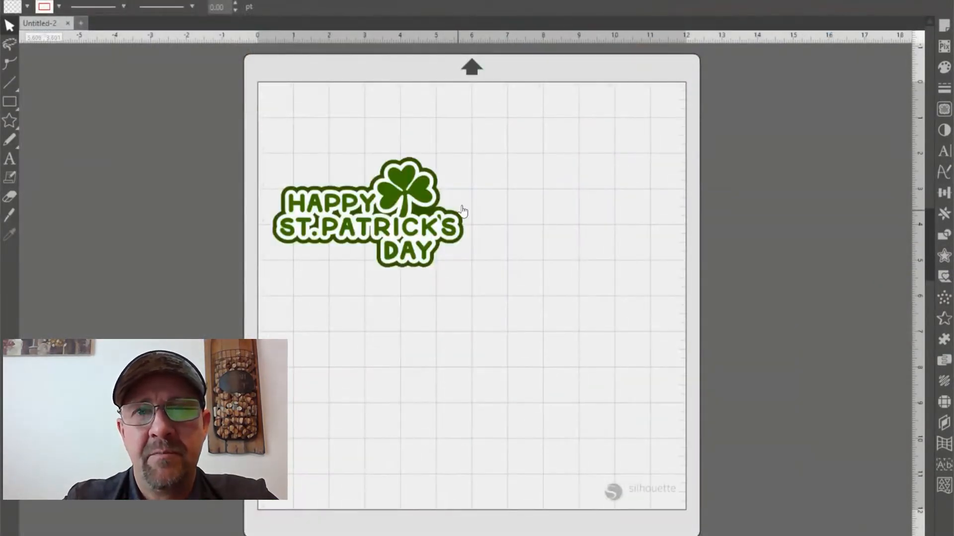
Enlarge the St. Patrick's Day image to about 9.98 by 9.98 in and place its artwork near the middle of the mat
left_click(438, 206)
left_click_drag(477, 302, 660, 405)
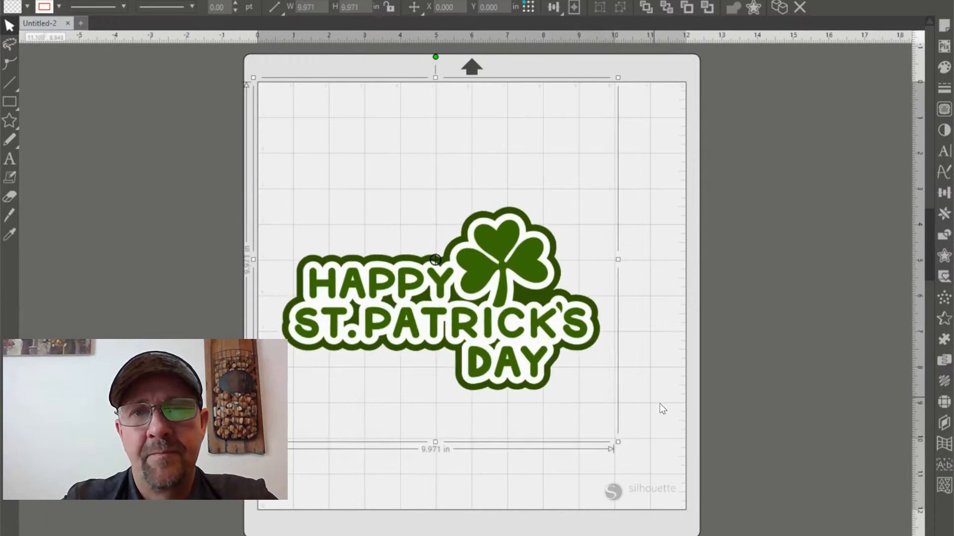
left_click_drag(528, 279, 543, 237)
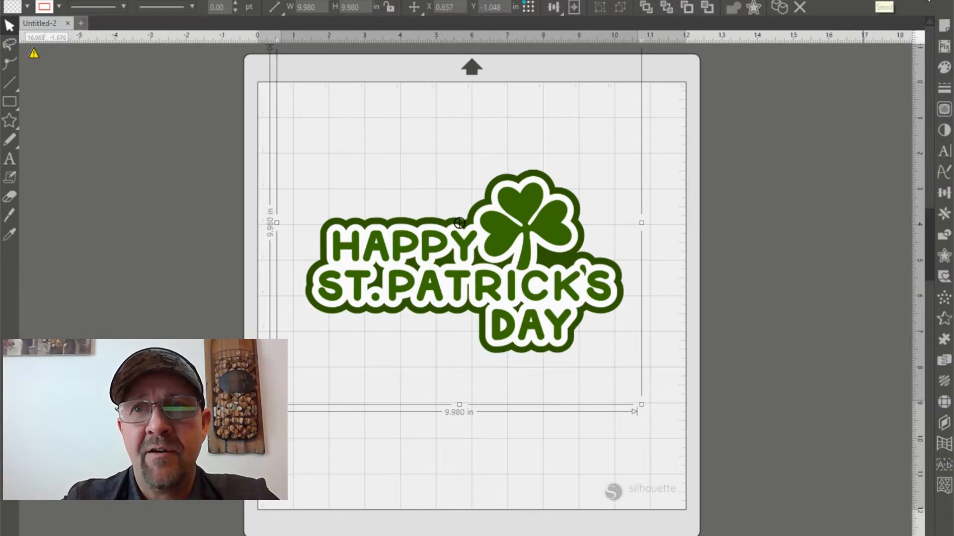
Check the imported image's cut preview in the Send view and return to the design view
left_click(927, 1)
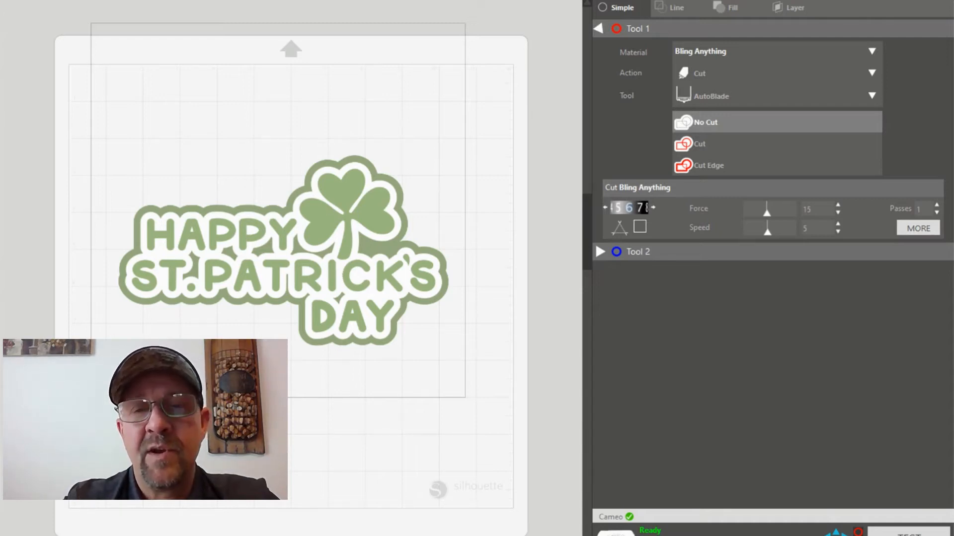
left_click(695, 1)
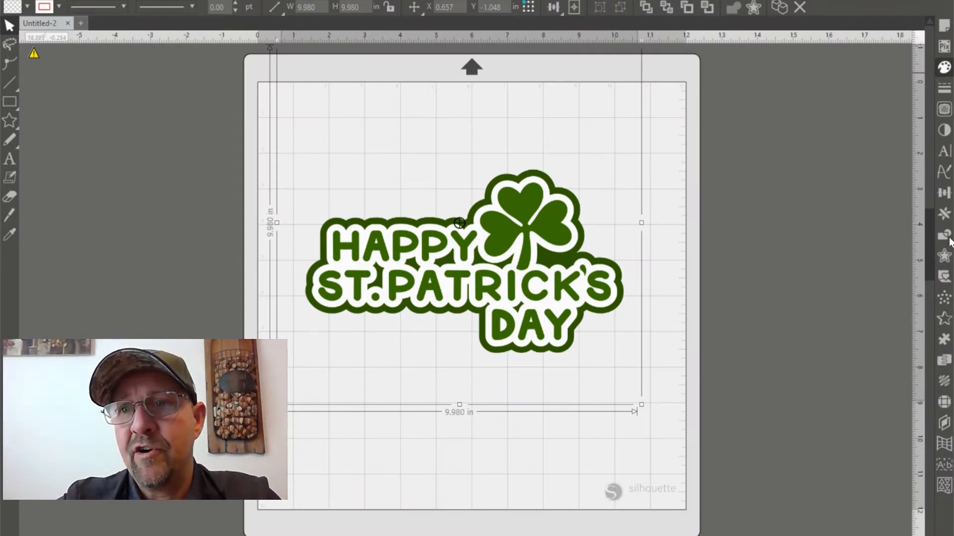
Start the Trace tool and select a trace area about 9.74 by 7.13 in around the whole St. Patrick's Day artwork
left_click(945, 113)
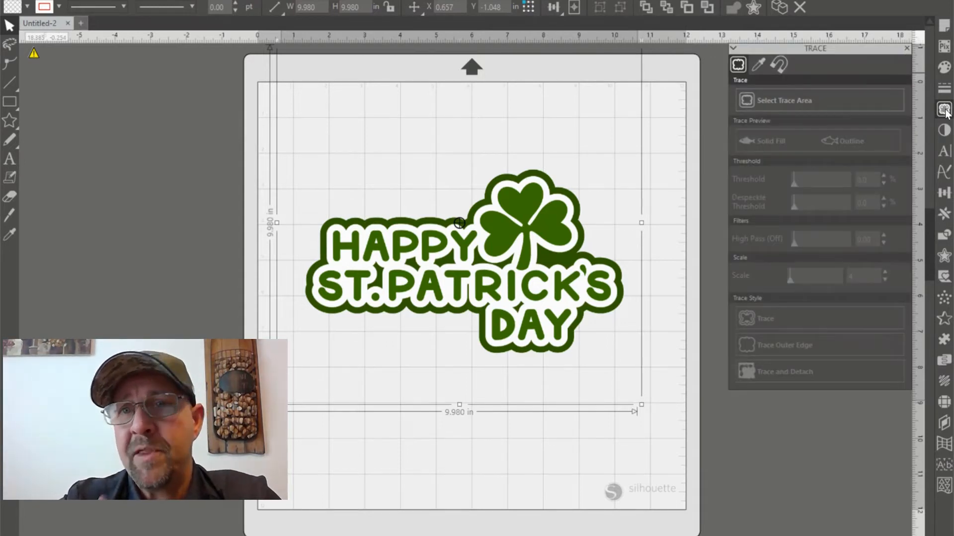
left_click(791, 103)
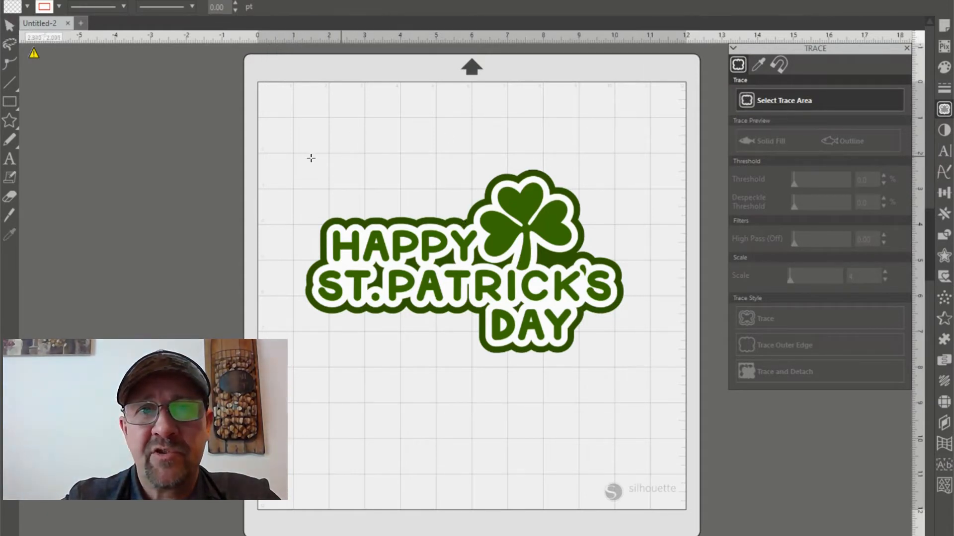
mouse_move(291, 138)
left_mouse_down()
mouse_move(362, 276)
mouse_move(640, 393)
left_mouse_up()
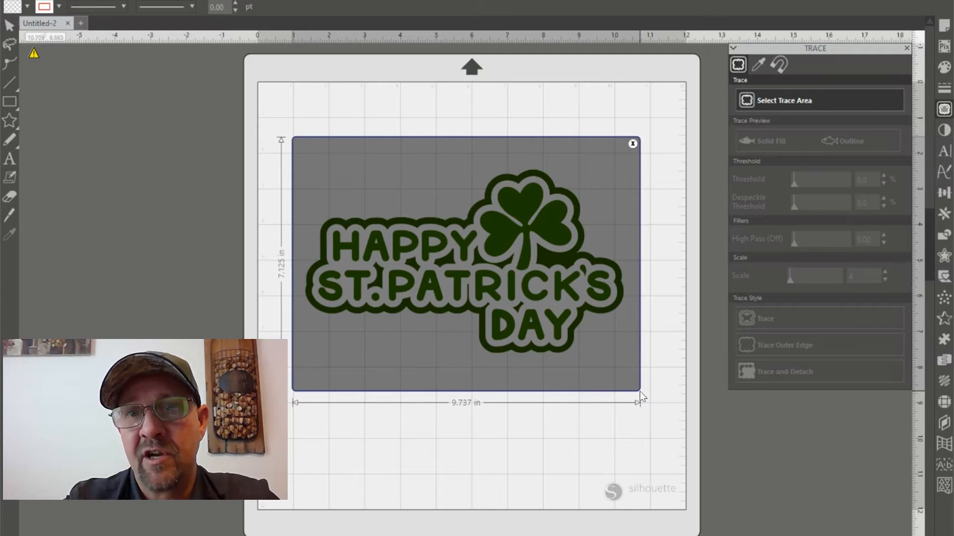
left_click_drag(640, 393, 640, 394)
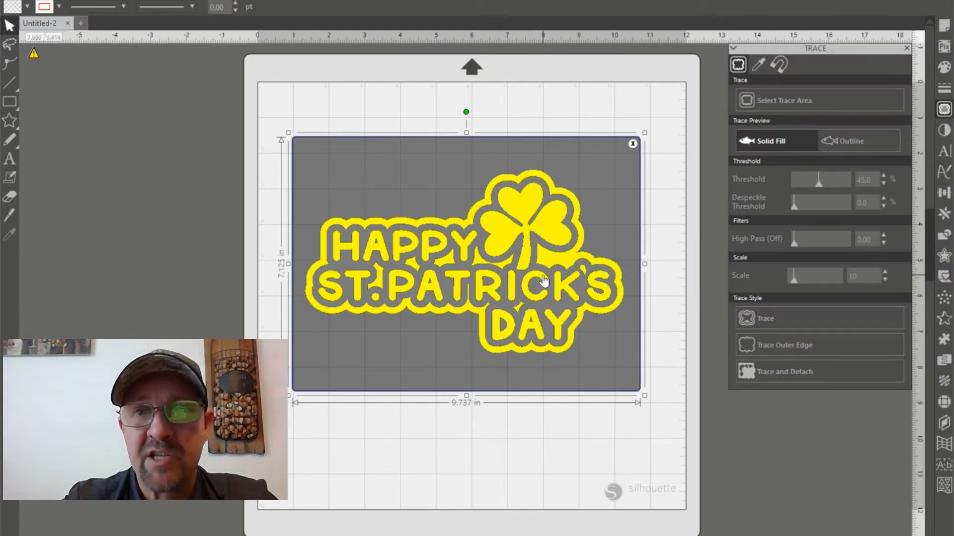
Test high and low trace thresholds, including 93, 100 and 22%, and settle on 46%
left_click(274, 1)
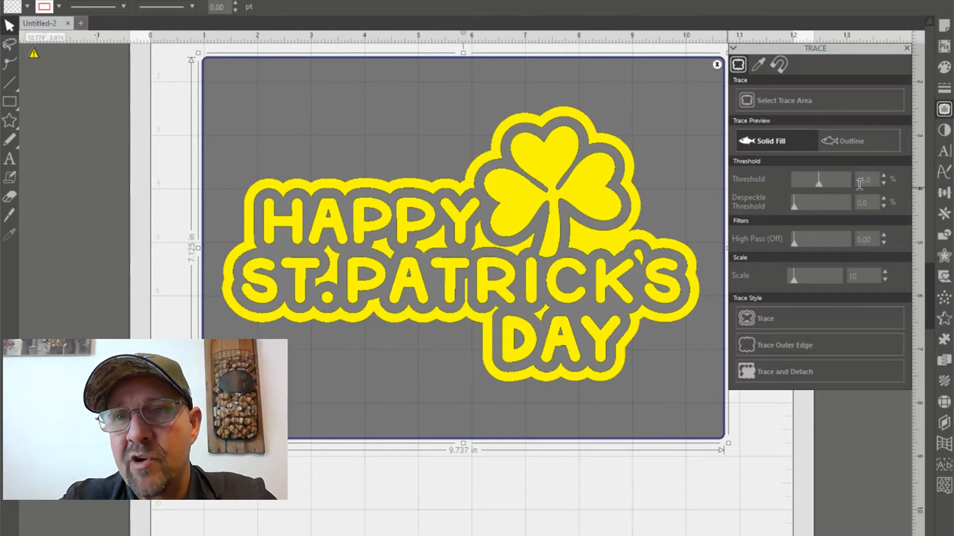
left_click(837, 183)
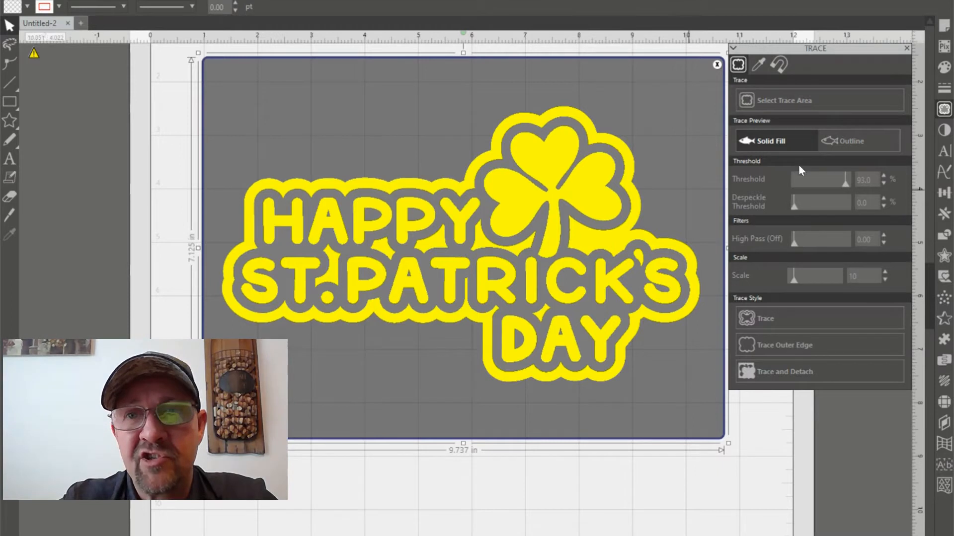
left_click(850, 179)
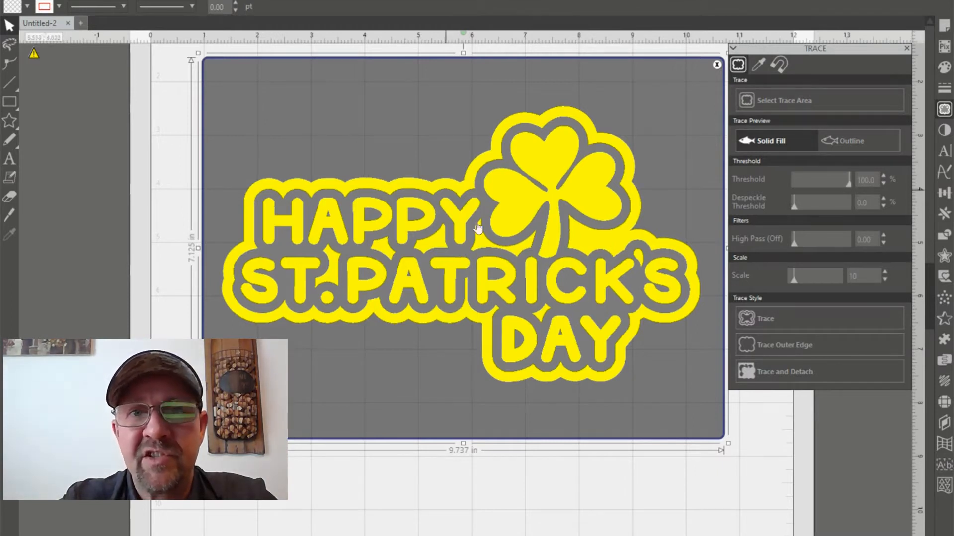
left_click(800, 182)
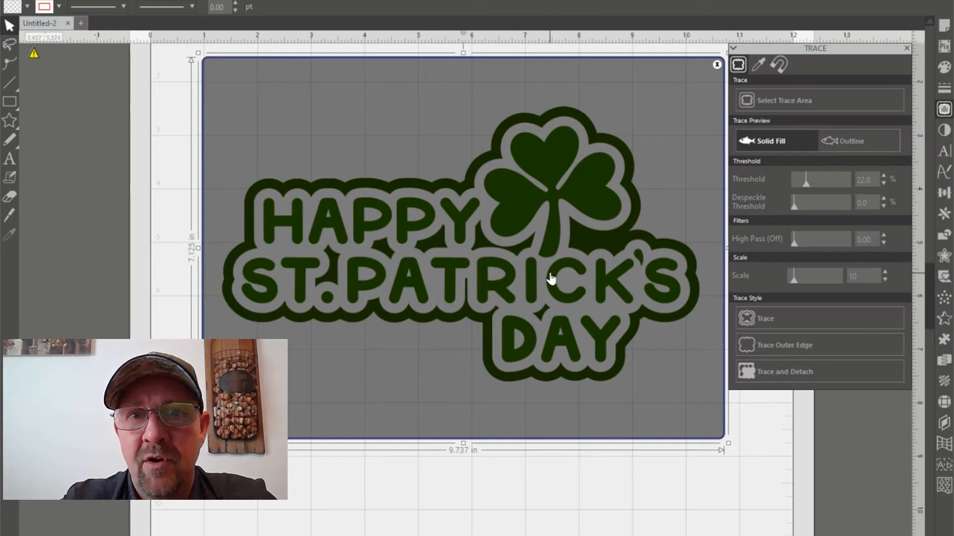
left_click(812, 181)
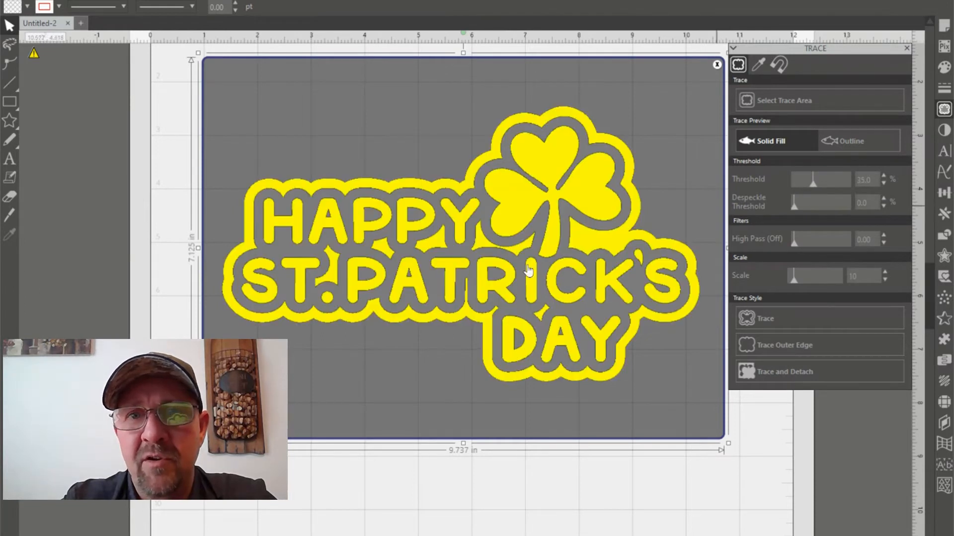
left_click(819, 180)
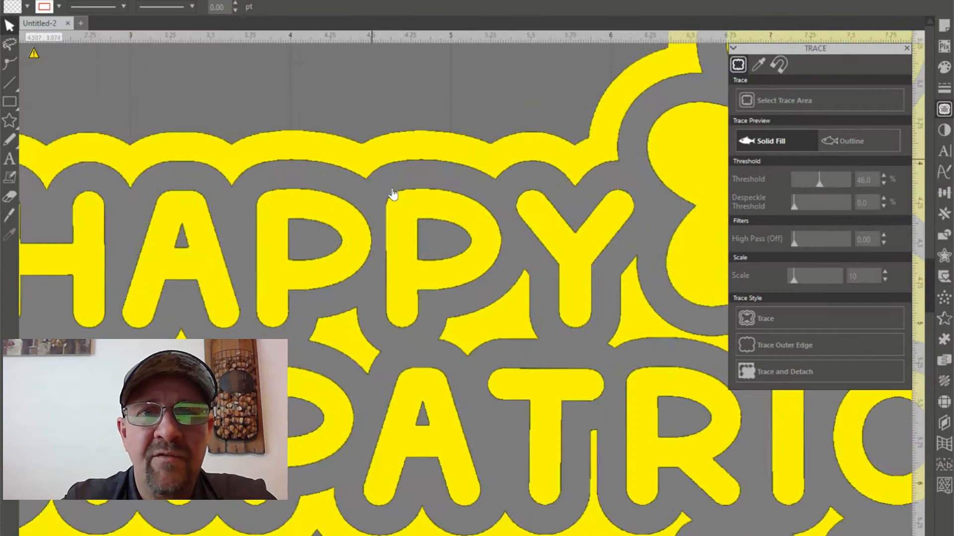
Try despeckle thresholds of 100, 33 and 81% on the trace preview and reset the value to 0%
scroll(392, 194, "up", 4)
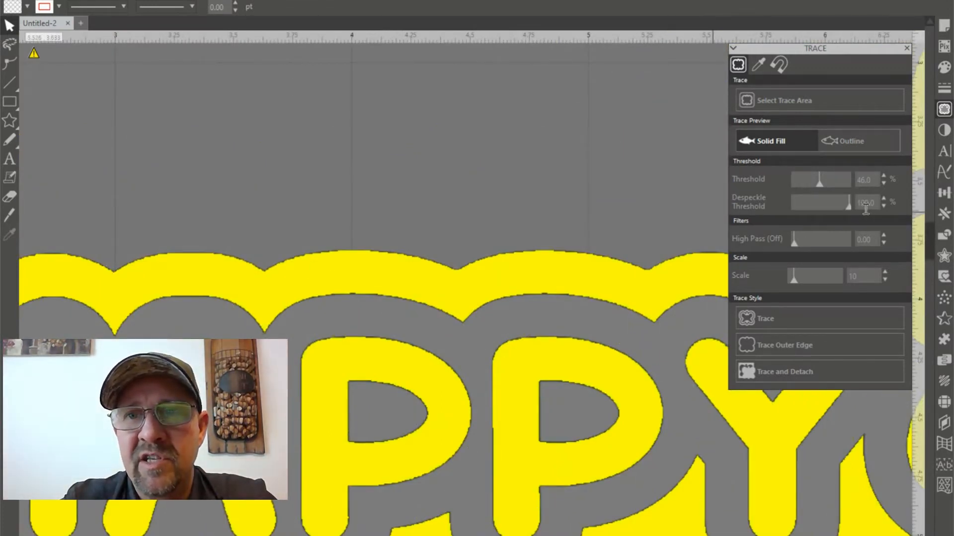
left_click(527, 326)
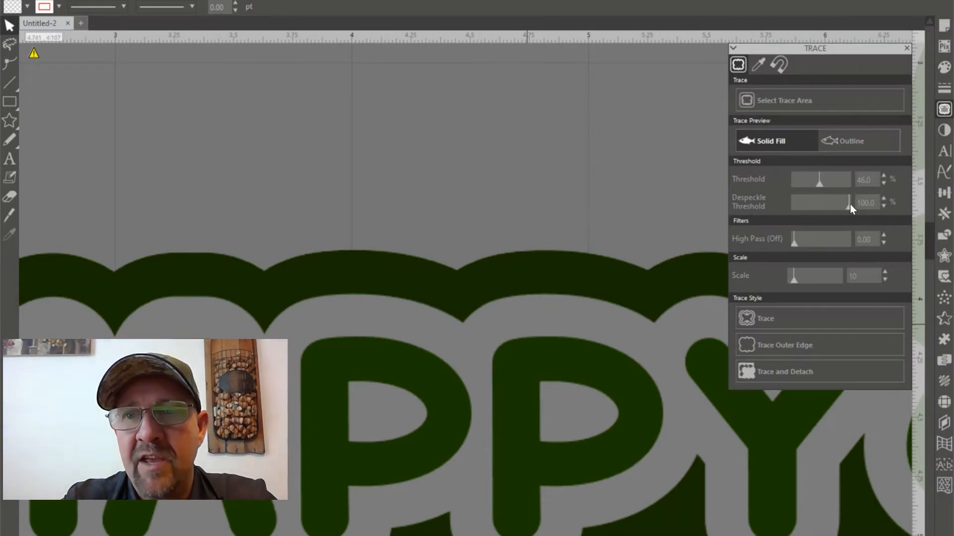
left_click_drag(849, 204, 824, 206)
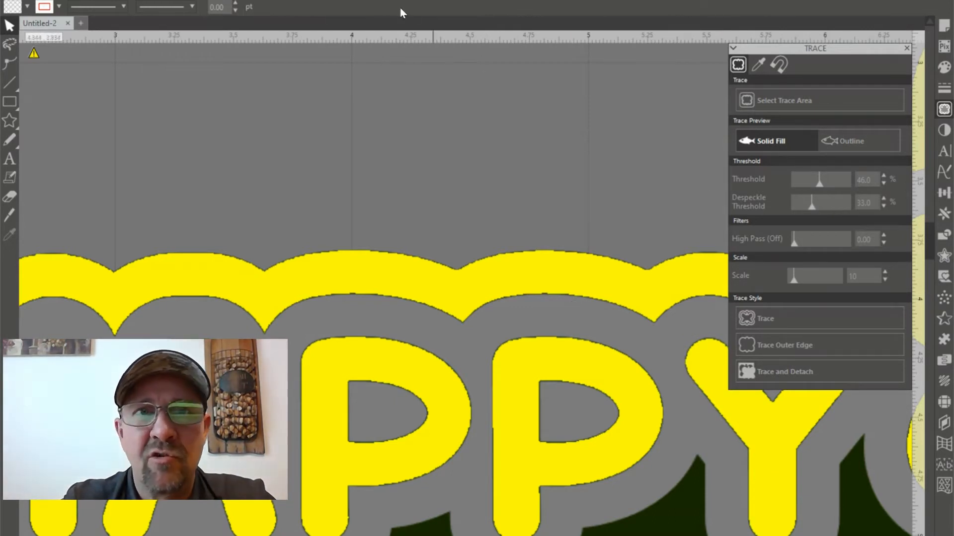
left_click(301, 0)
left_click(301, 0)
left_click(301, 0)
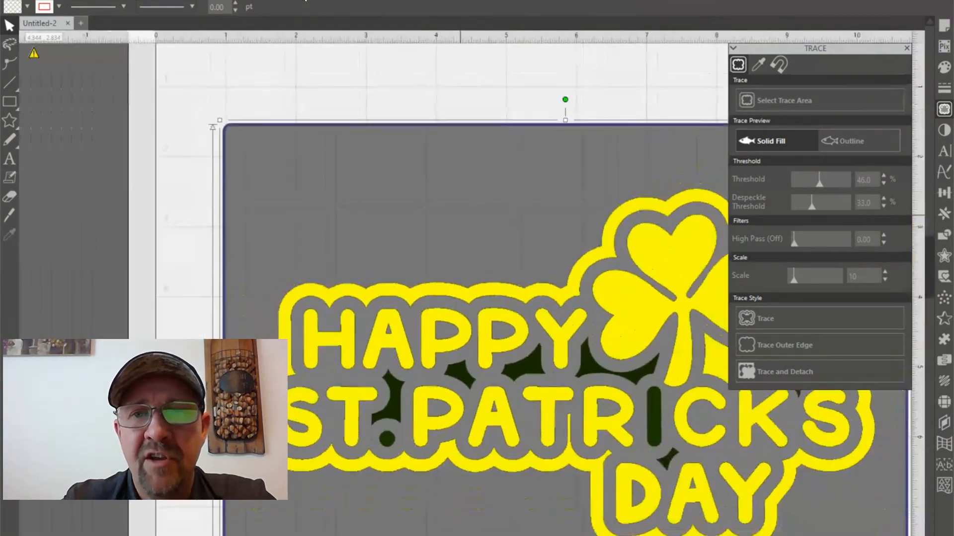
left_click(301, 0)
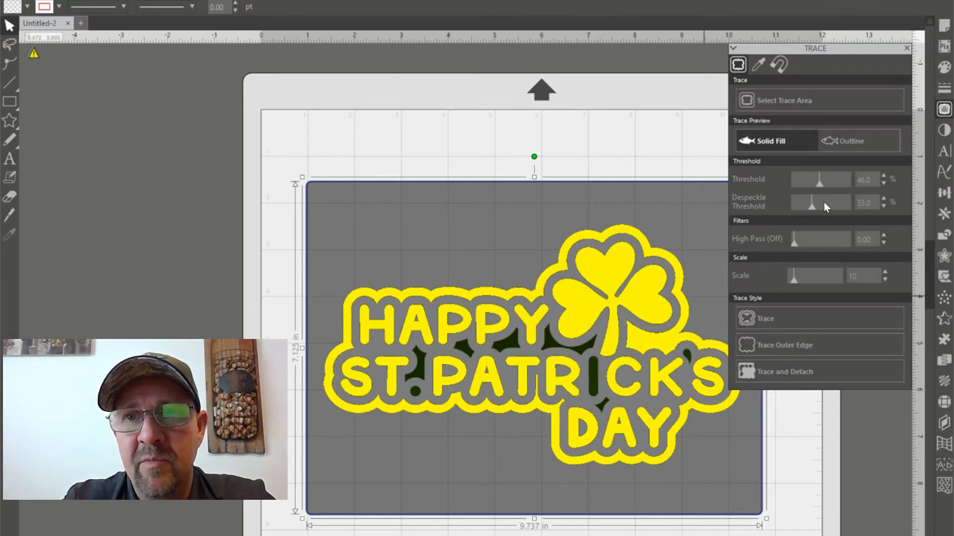
left_click(839, 202)
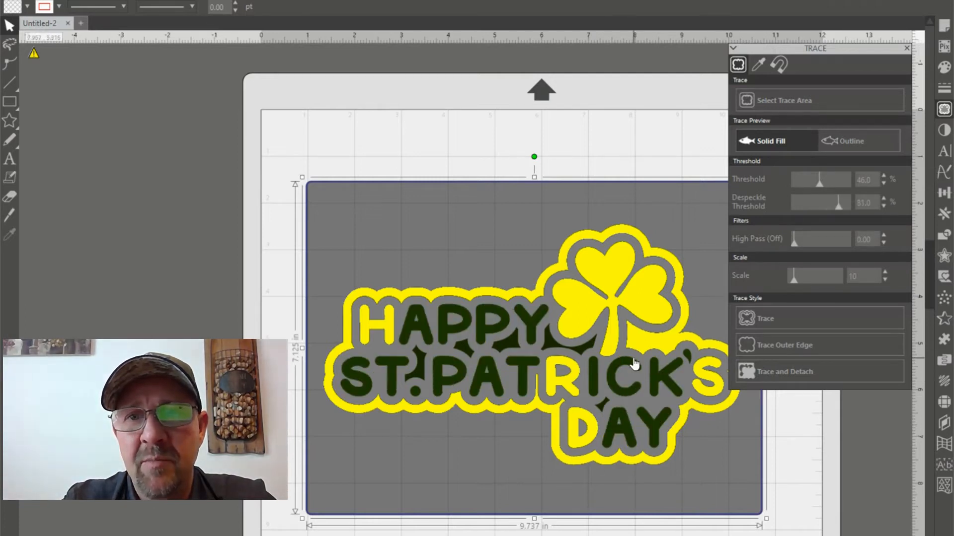
left_click(794, 201)
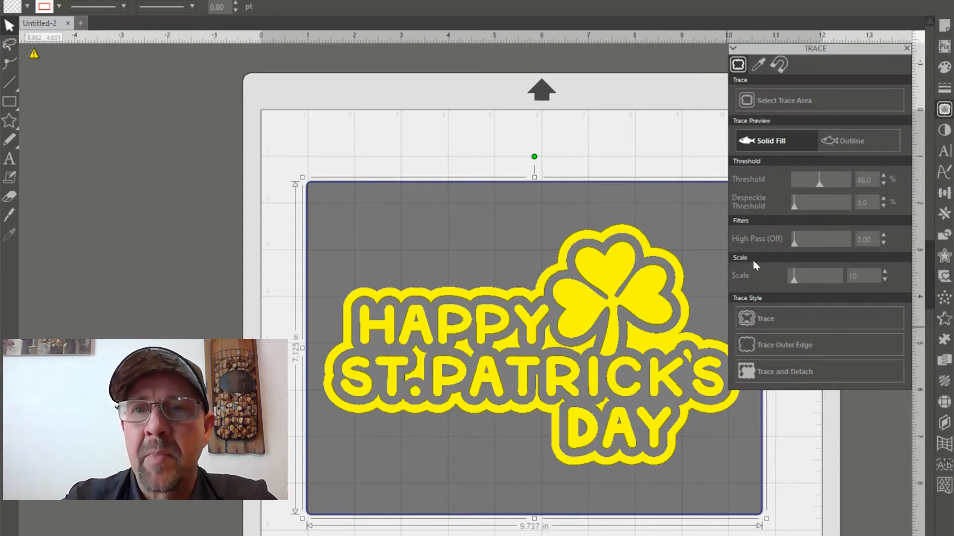
Test the high pass filter and return it to 0.00, and set the trace scale to 4 after trying 75
left_click(846, 242)
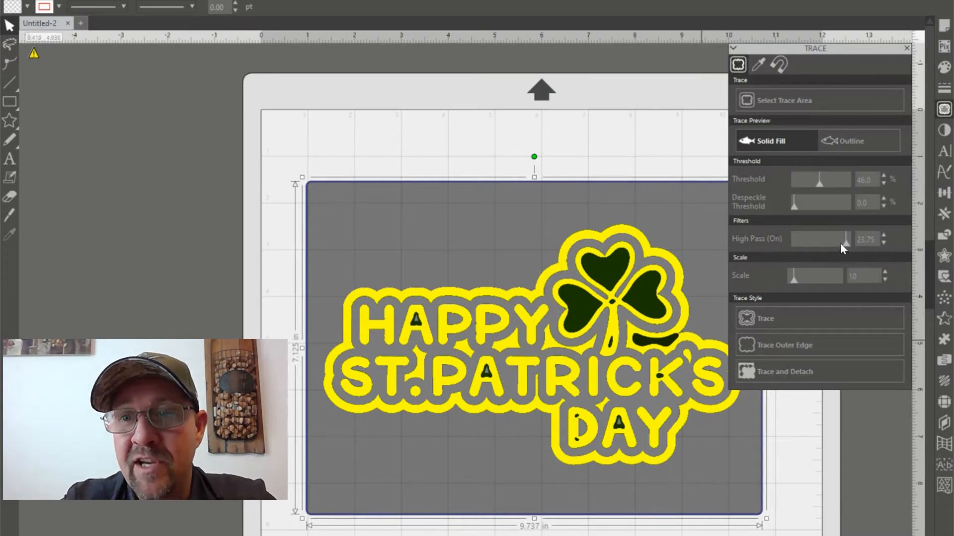
left_click_drag(846, 241, 782, 246)
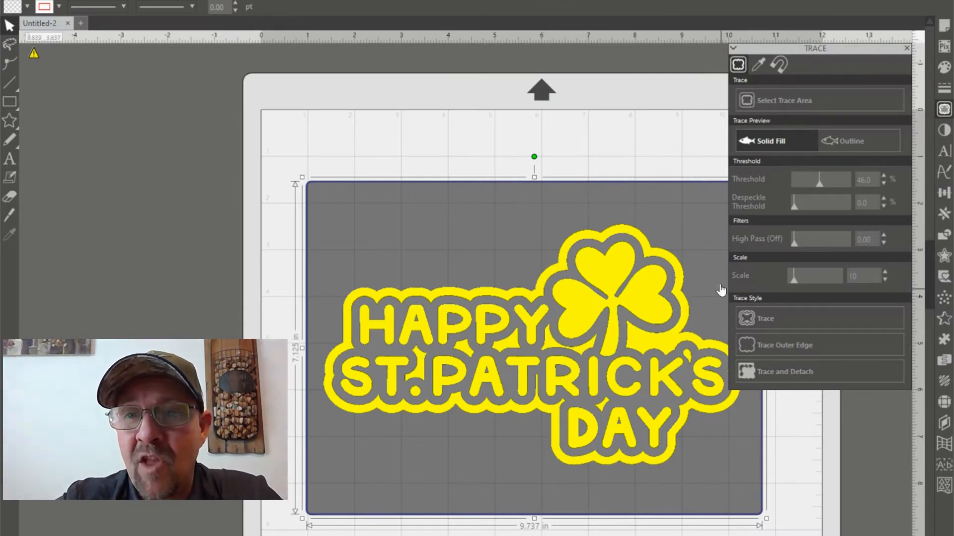
left_click_drag(793, 279, 839, 281)
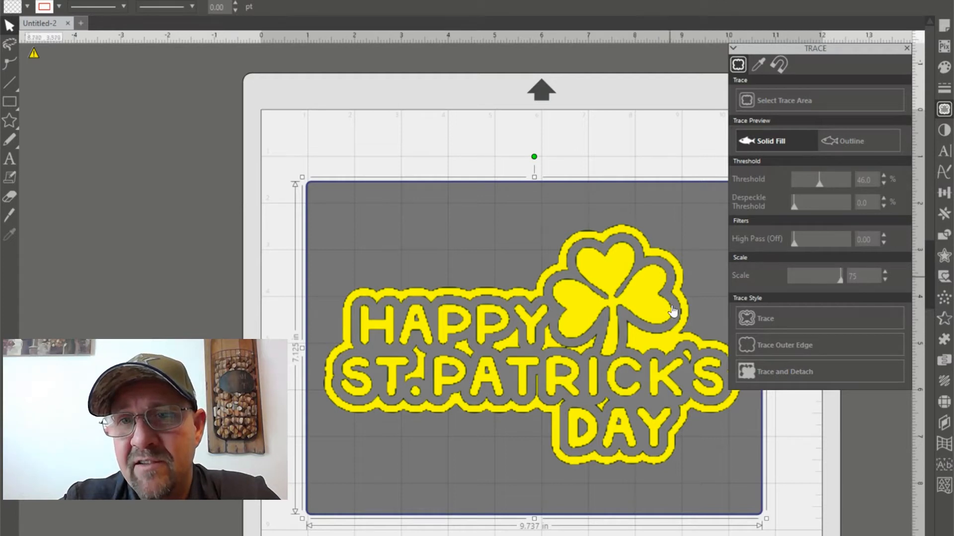
left_click_drag(791, 287, 777, 285)
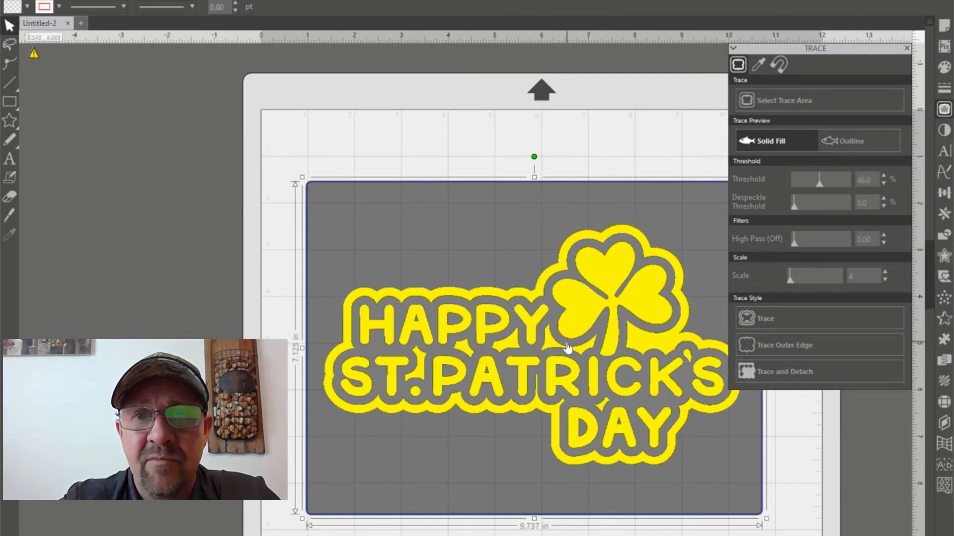
scroll(307, 226, "down", 1)
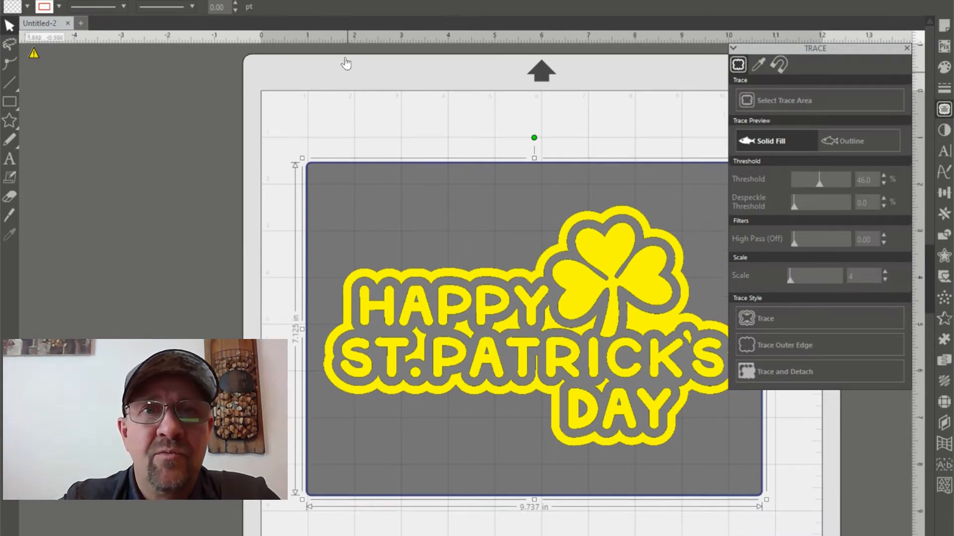
key("ctrl+minus")
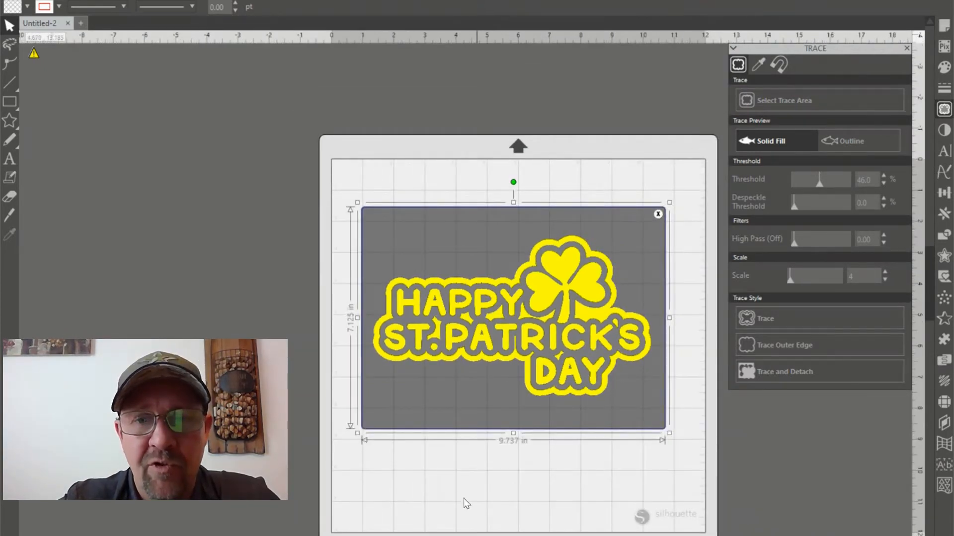
left_click_drag(453, 535, 473, 535)
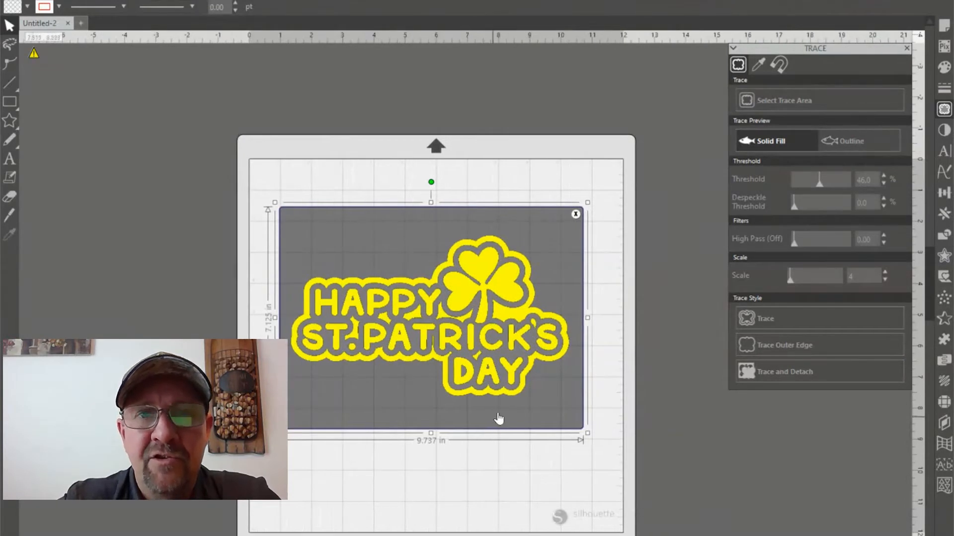
scroll(500, 412, "down", 2)
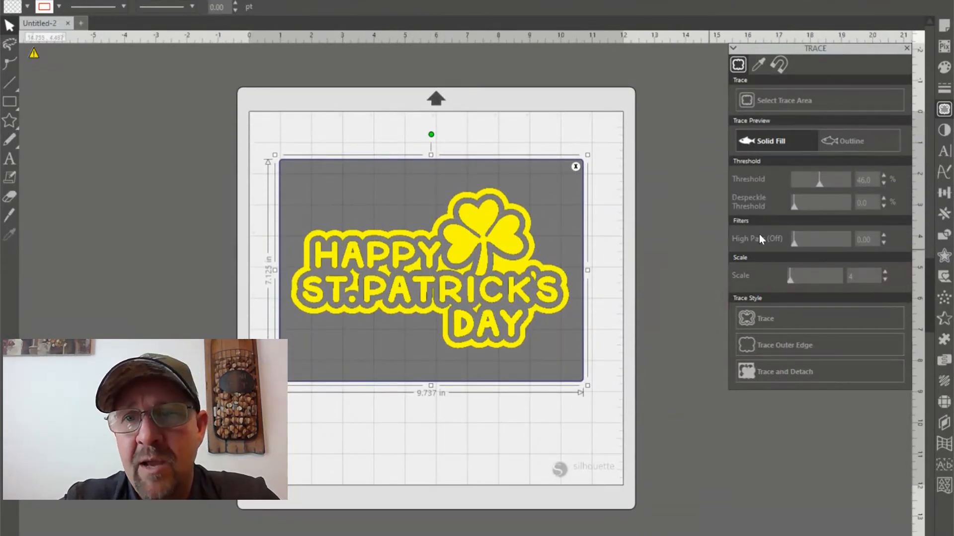
Trace the selected artwork with the current settings and move the original green image off the mat, beside the traced lines
left_click(787, 318)
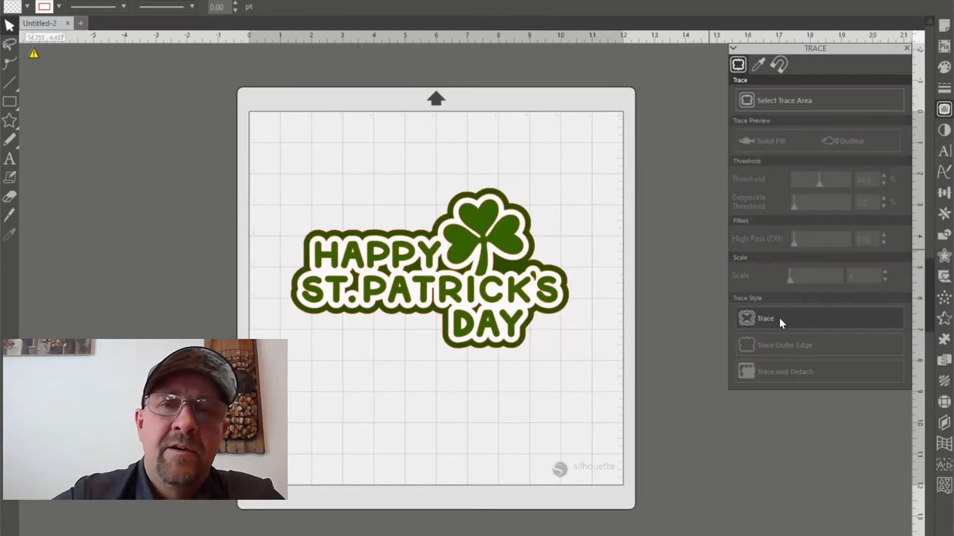
left_click(513, 226)
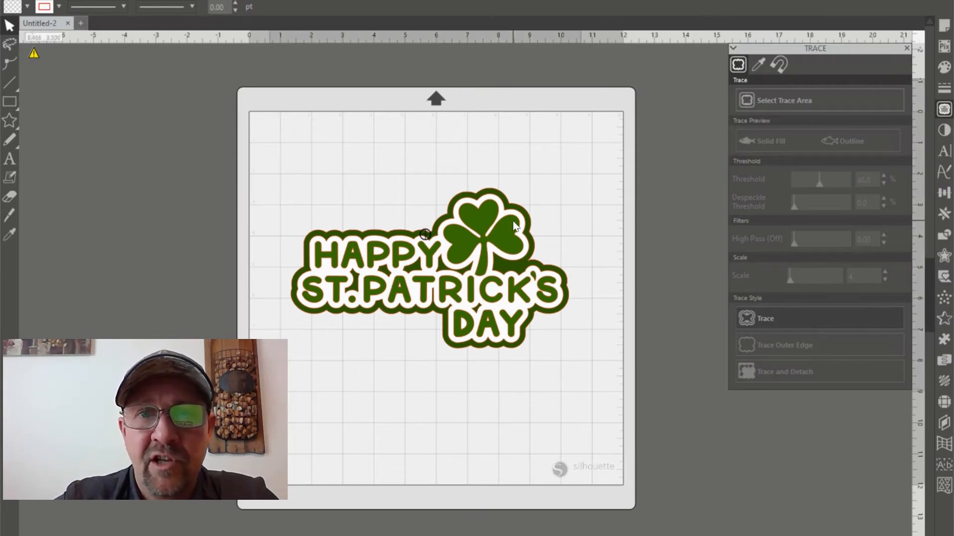
left_click_drag(513, 226, 112, 185)
key("Escape")
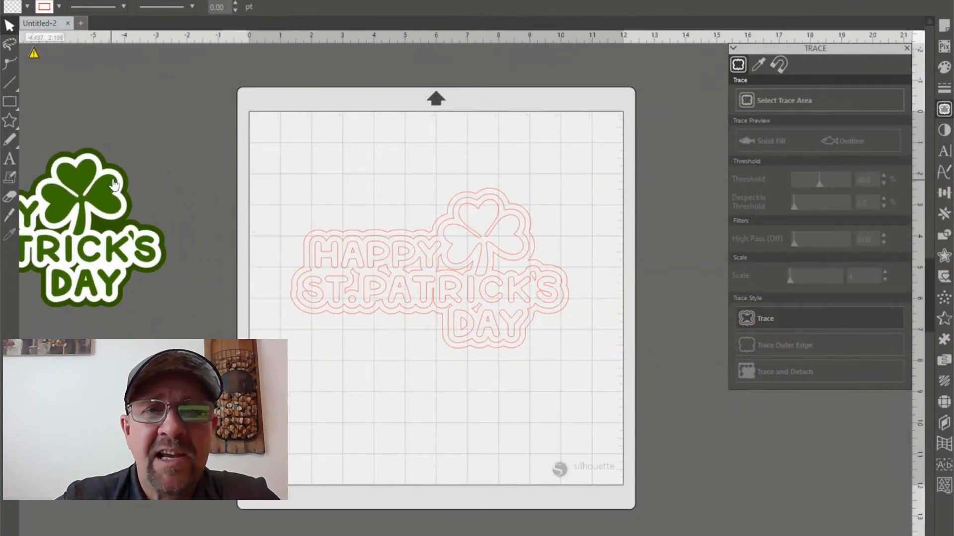
left_click_drag(112, 184, 143, 182)
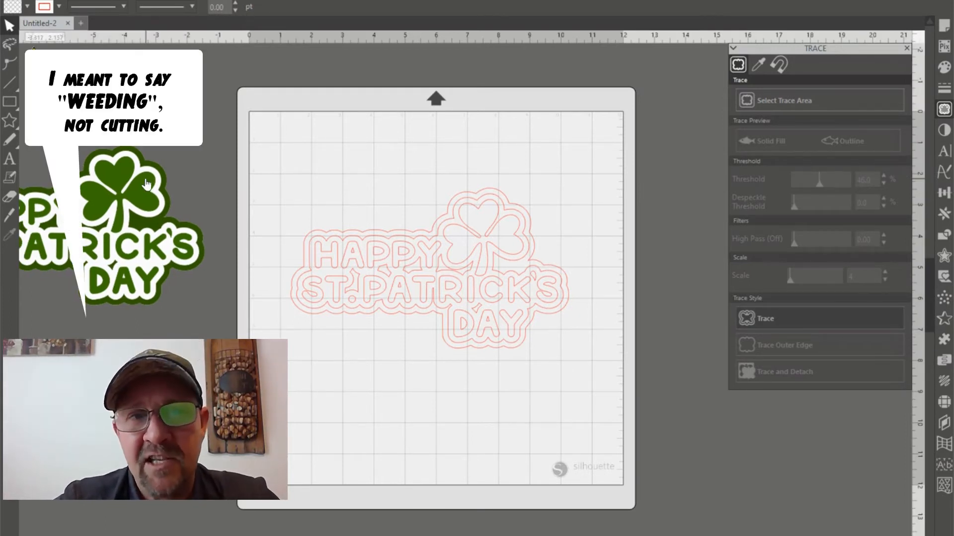
Examine the traced cut lines as a whole and at high magnification, checking the letter outlines for smoothness
scroll(356, 309, "down", 5)
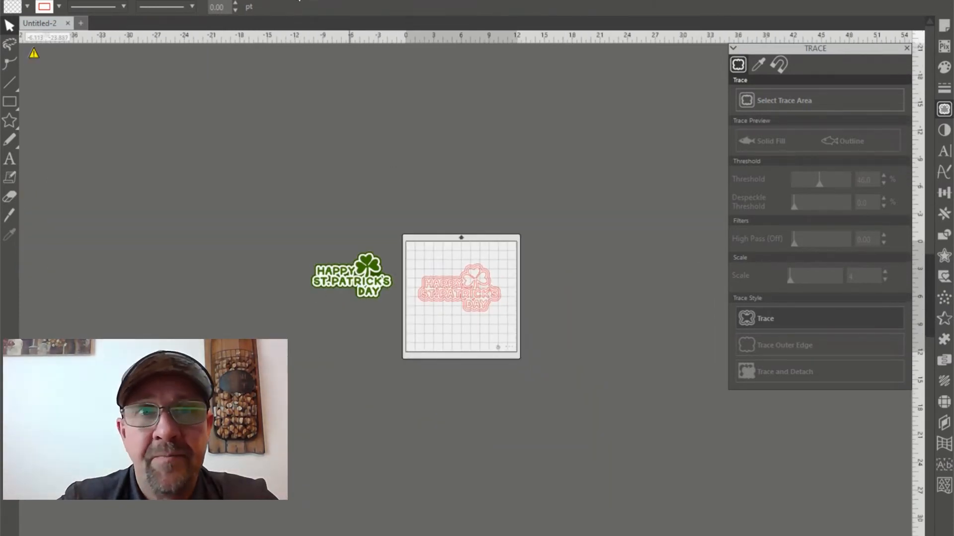
left_click(299, 1)
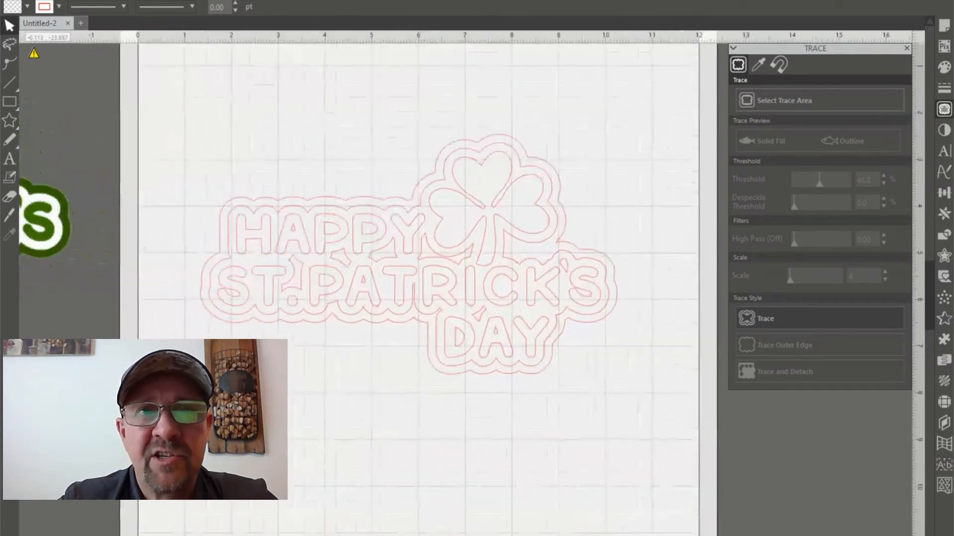
left_click(296, 0)
left_click(296, 0)
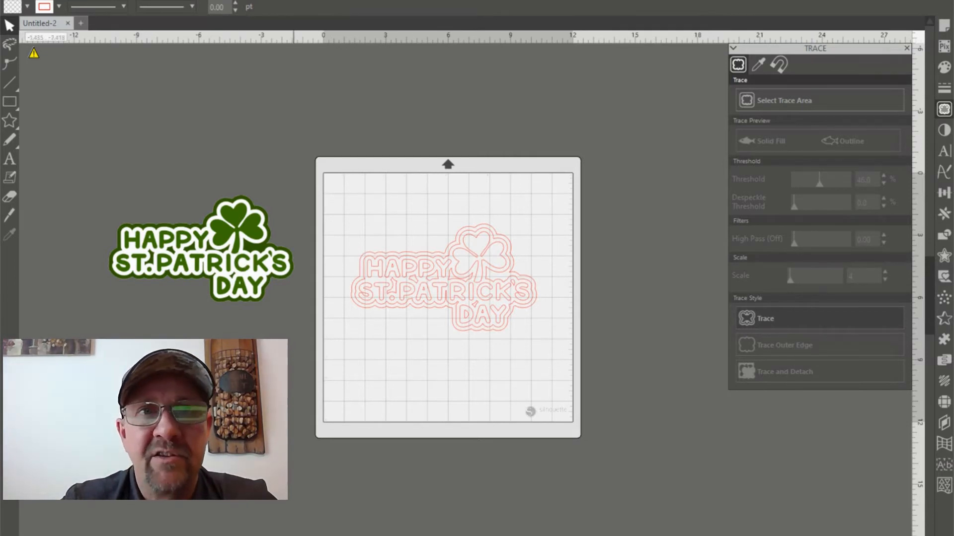
left_click(276, 1)
left_click(276, 1)
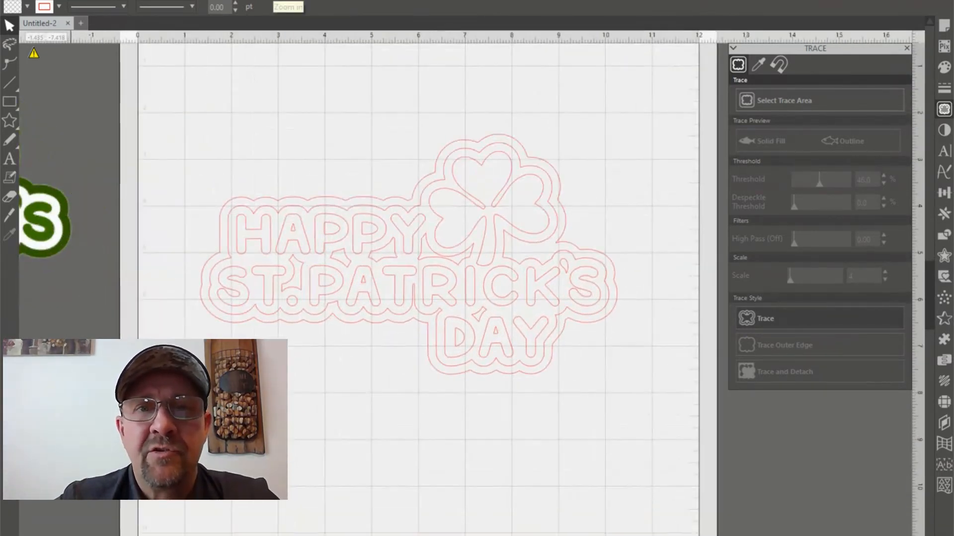
left_click(276, 1)
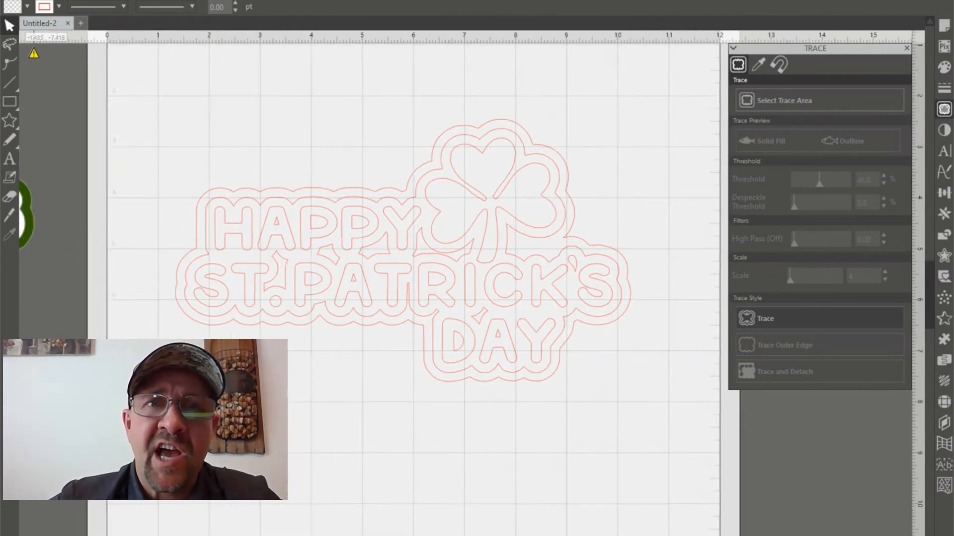
left_click(276, 1)
left_click(276, 0)
left_click(276, 0)
left_click(276, 0)
left_click(277, 0)
left_click(276, 0)
left_click(276, 1)
left_click(276, 1)
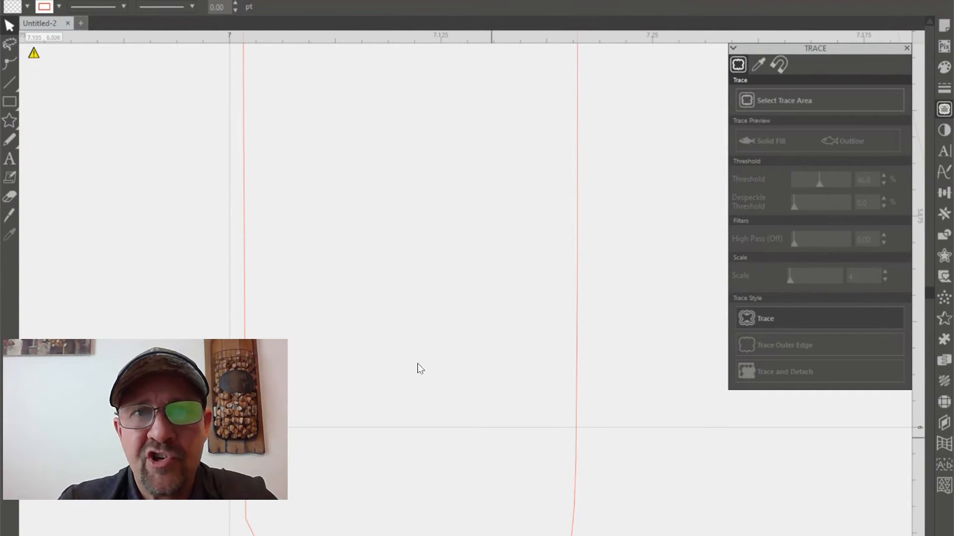
left_click(295, 0)
left_click(295, 1)
left_click(295, 1)
left_click(294, 1)
left_click(294, 0)
left_click(295, 0)
left_click(295, 1)
left_click(295, 0)
left_click(294, 0)
left_click(295, 0)
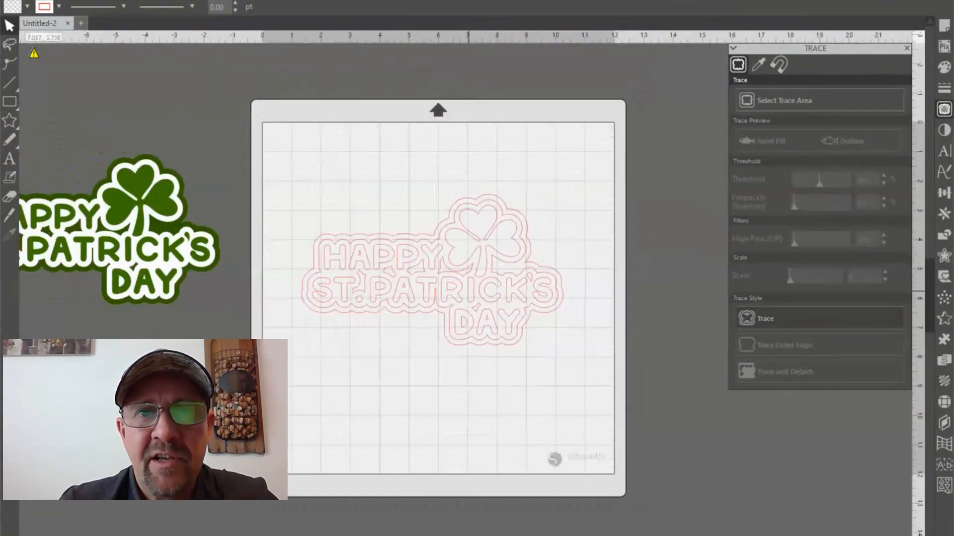
left_click(295, 1)
left_click(277, 1)
left_click(277, 1)
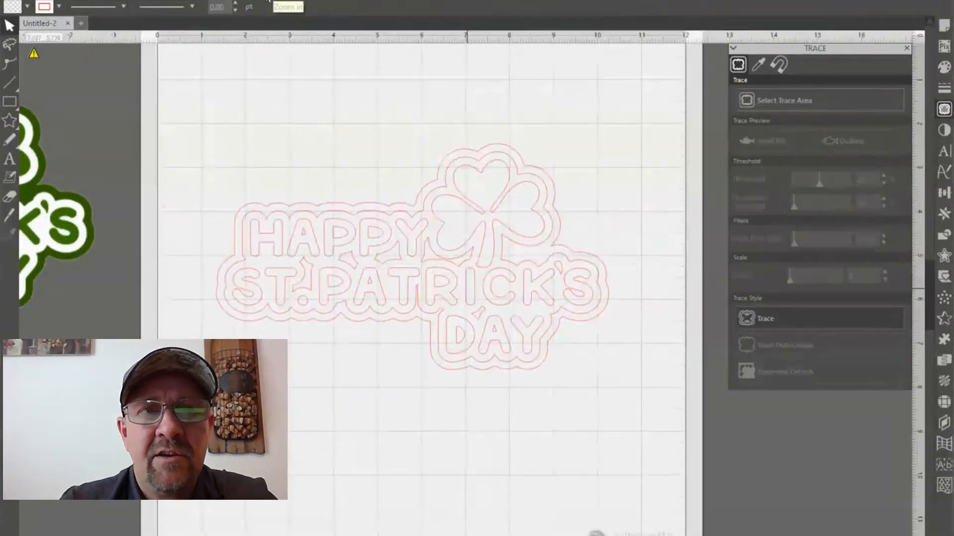
Inspect the traced design's edit points up close, leave point editing, and check the curves around the shamrock
left_click(272, 224)
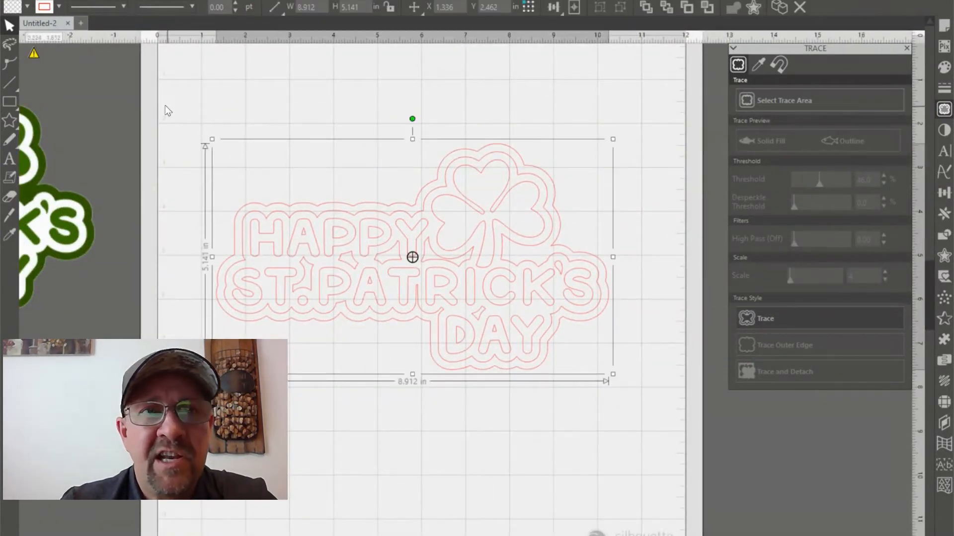
left_click(10, 65)
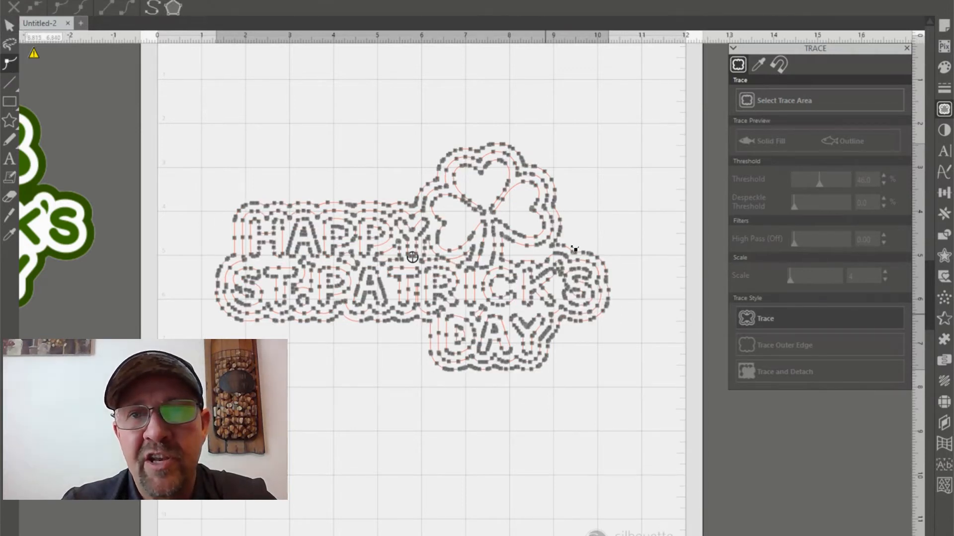
key("ctrl+plus")
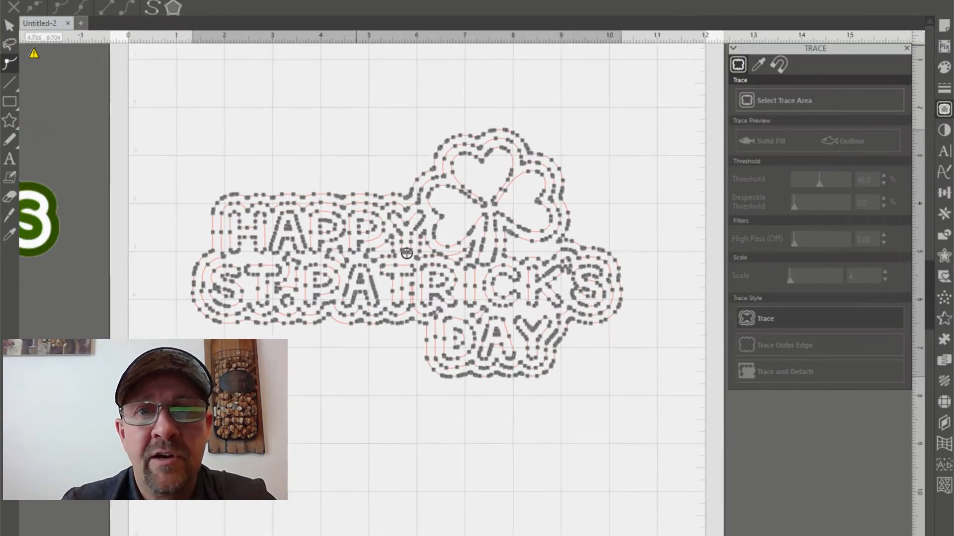
key("ctrl+plus")
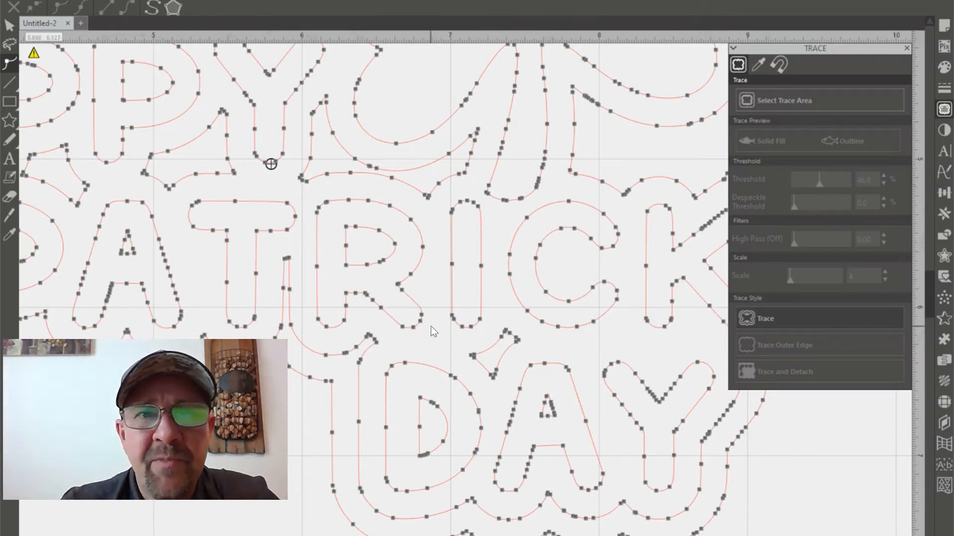
scroll(271, 164, "down", 6)
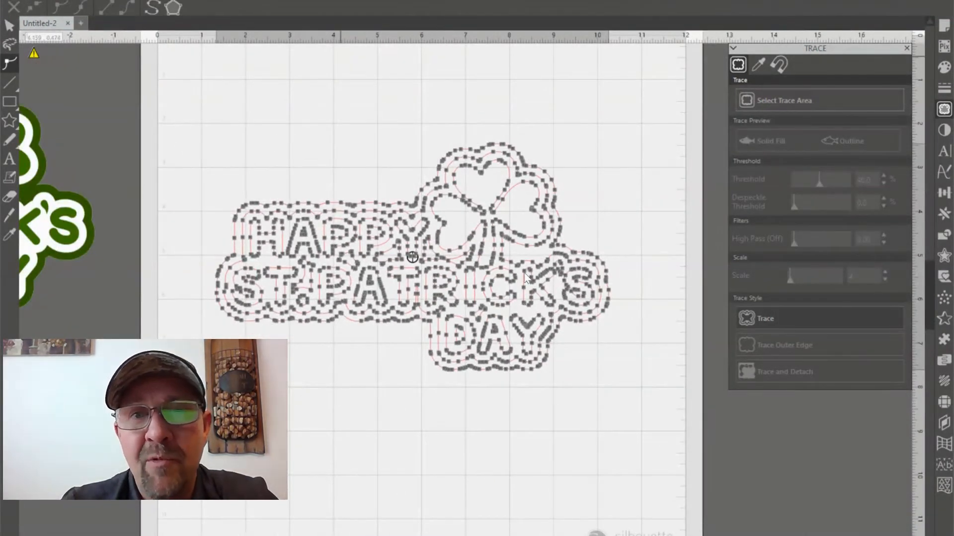
left_click(9, 25)
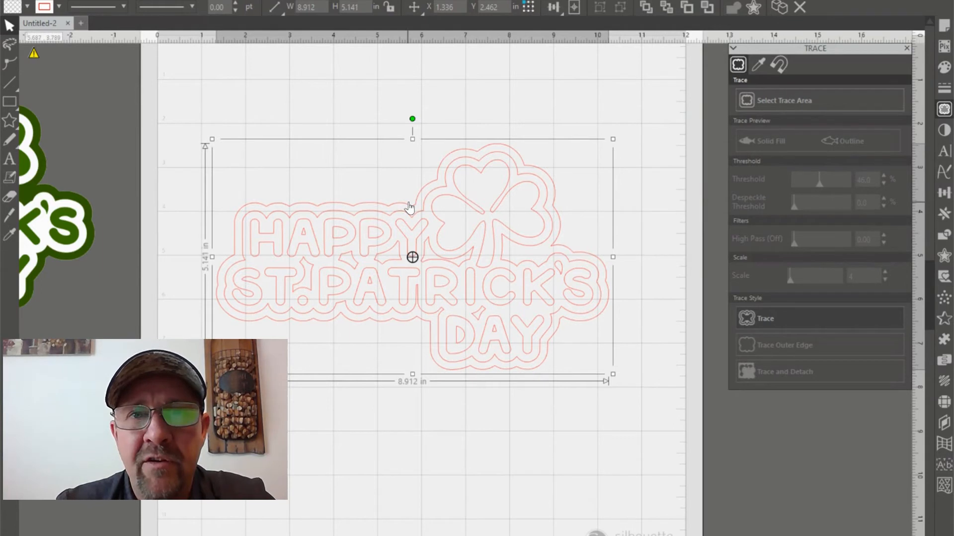
left_click(325, 0)
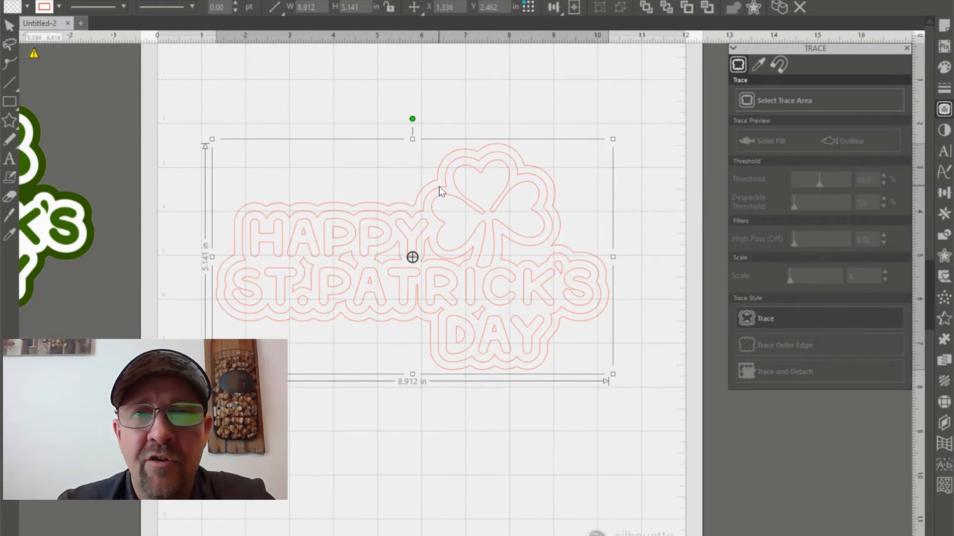
left_click(439, 191)
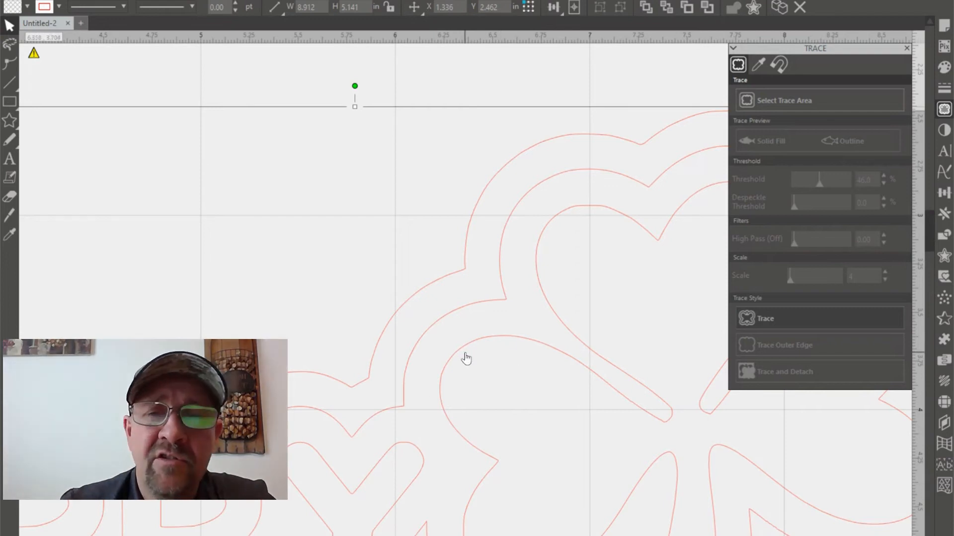
scroll(507, 297, "down", 8)
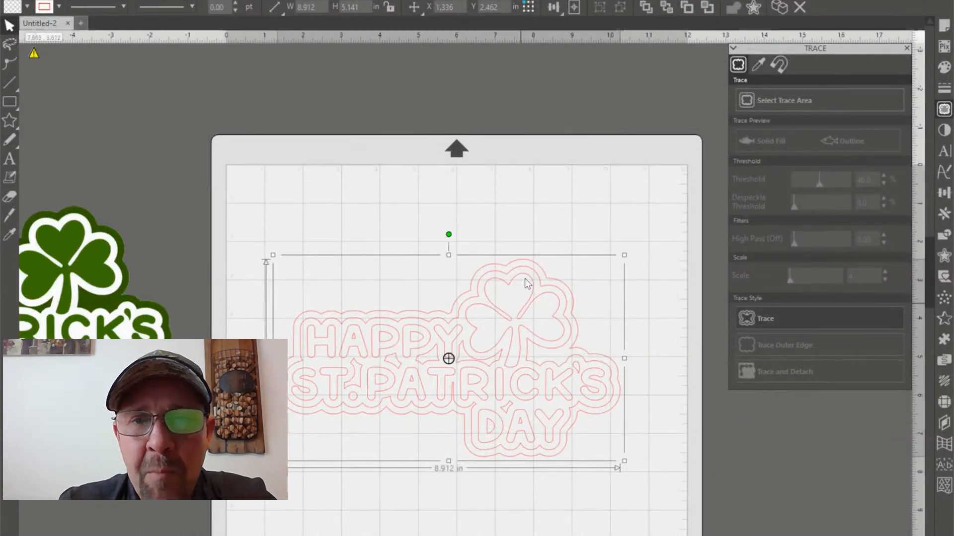
scroll(643, 241, "down", 3)
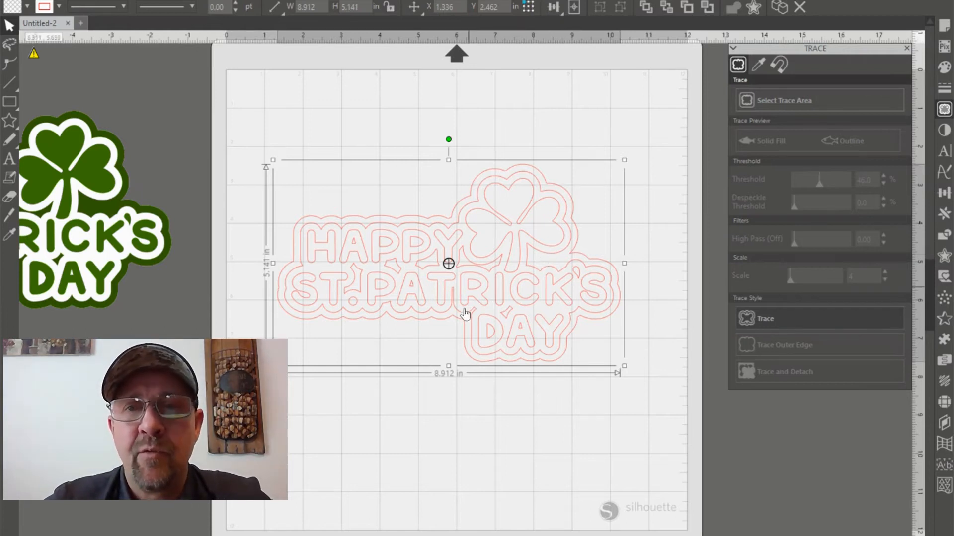
Scale the traced design down to a width of 6 in and move it close to the mat's upper-left corner
left_click_drag(507, 285, 508, 220)
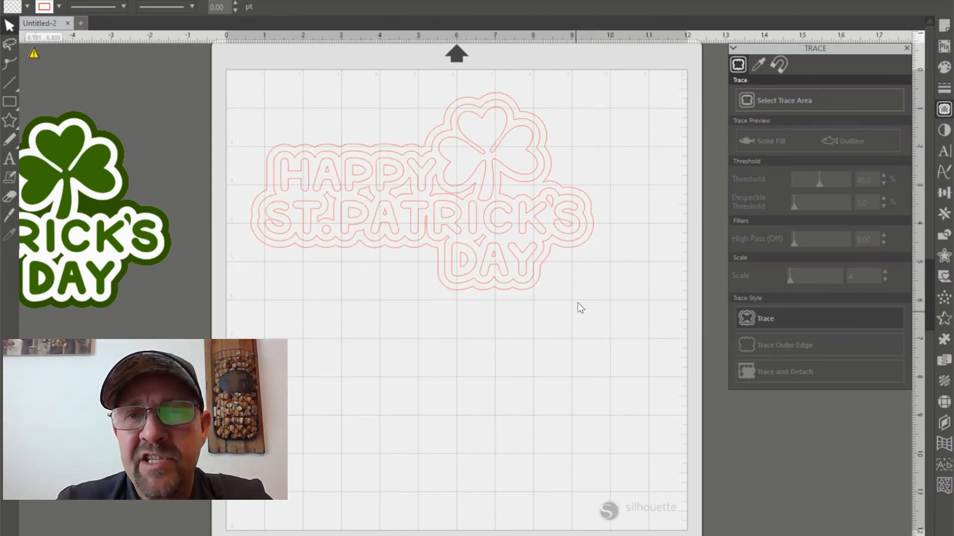
left_click_drag(515, 266, 477, 249)
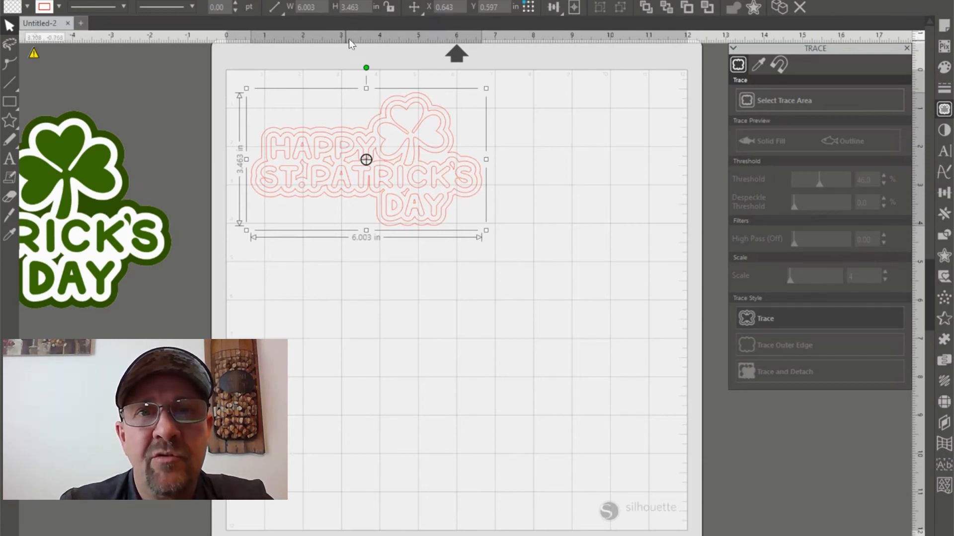
left_click(308, 7)
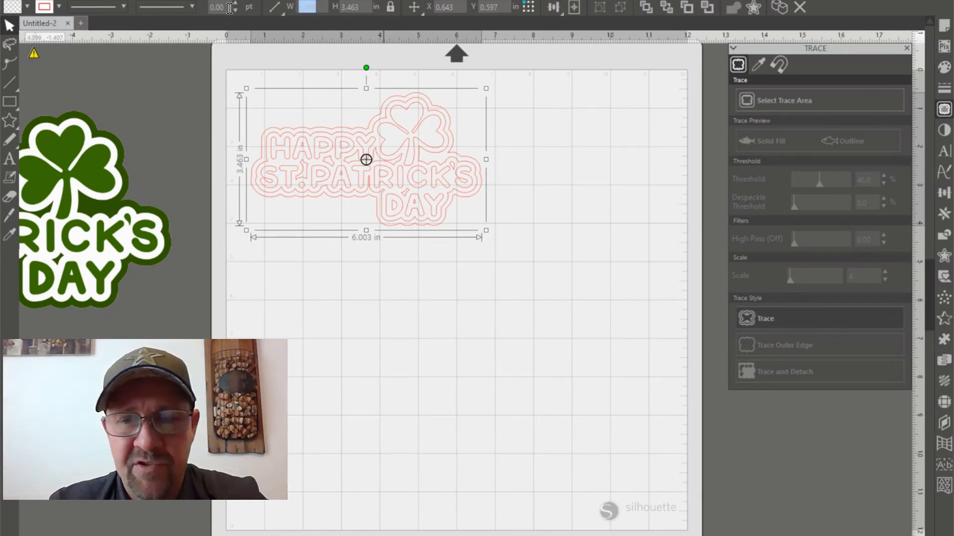
key("Return")
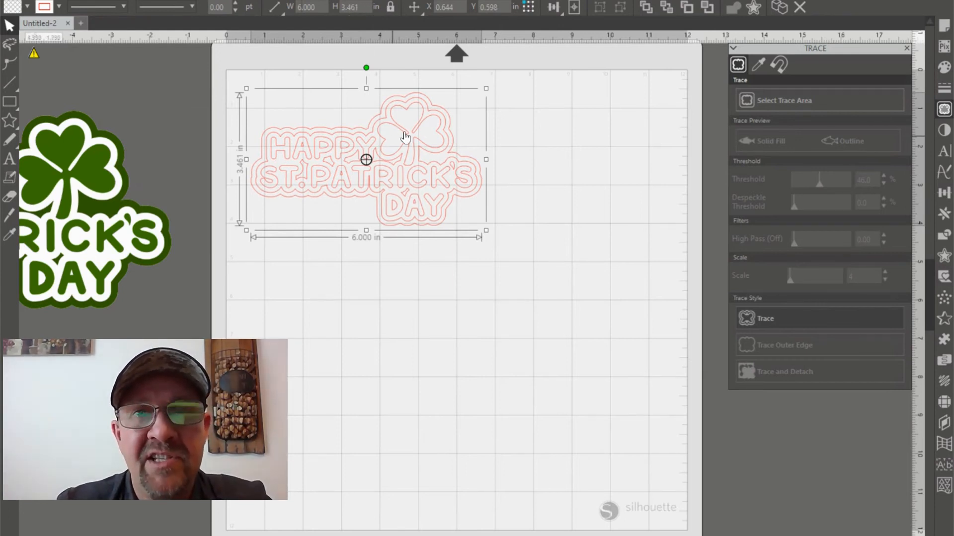
left_click(546, 251)
left_click_drag(398, 164, 382, 152)
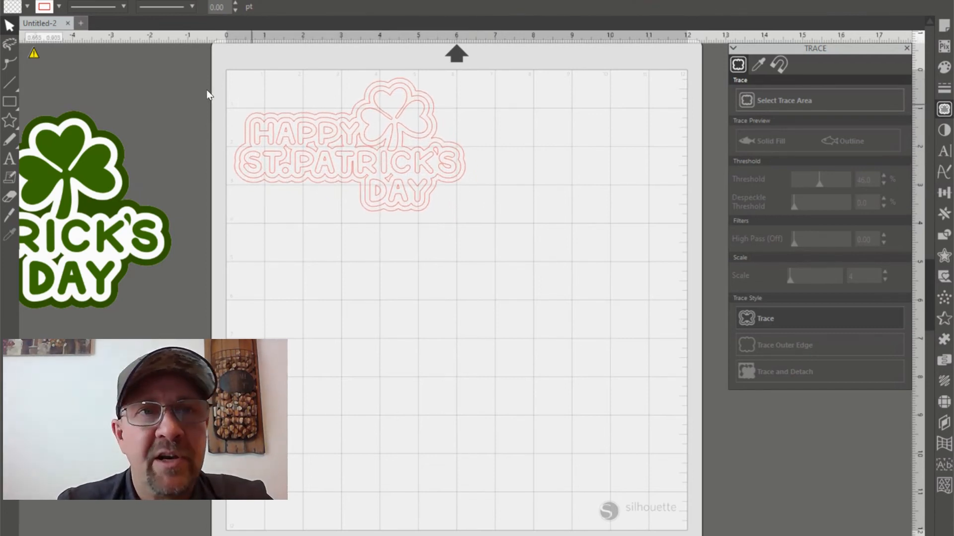
Draw a rectangle about 6.39 by 3.76 in around the whole traced design as a weeding border
left_click(9, 101)
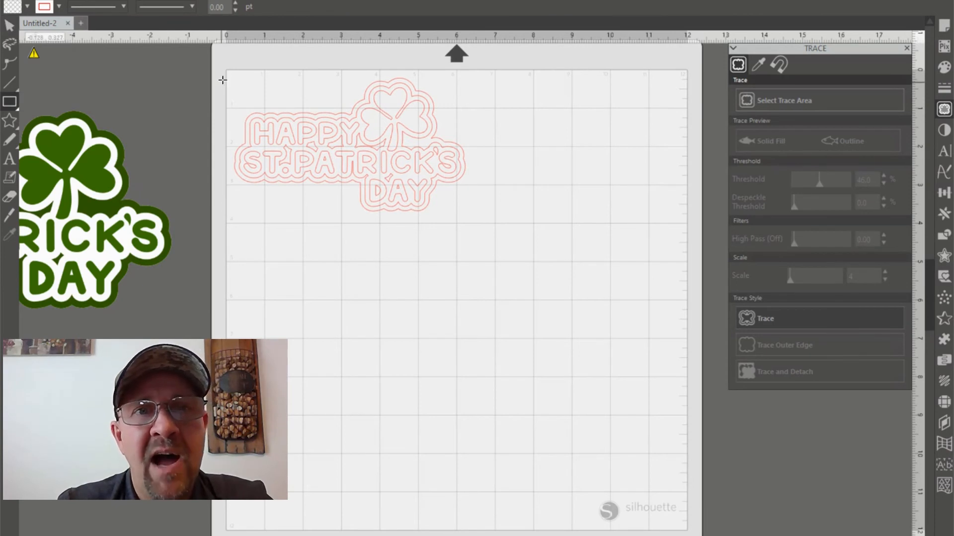
mouse_move(230, 74)
left_mouse_down()
mouse_move(372, 185)
mouse_move(438, 215)
mouse_move(475, 219)
left_mouse_up()
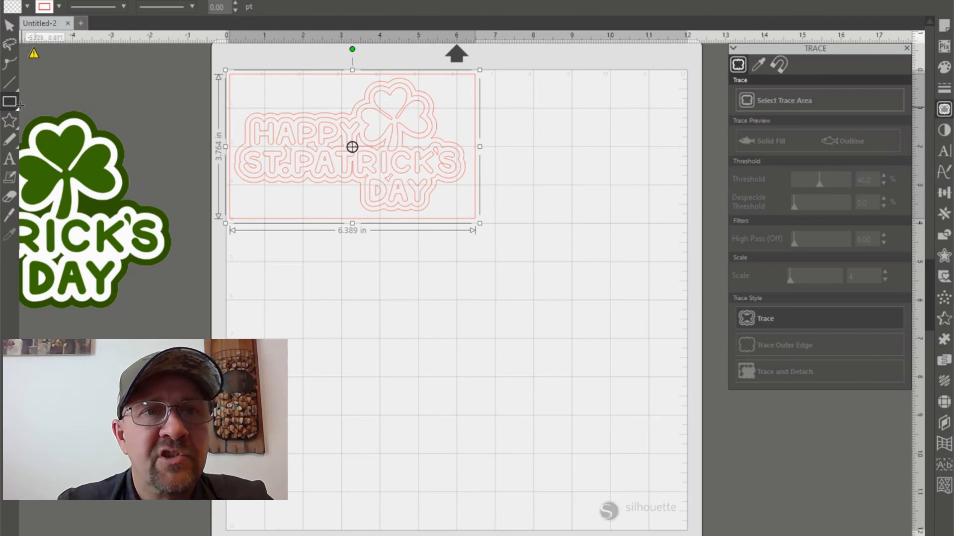
mouse_move(20, 105)
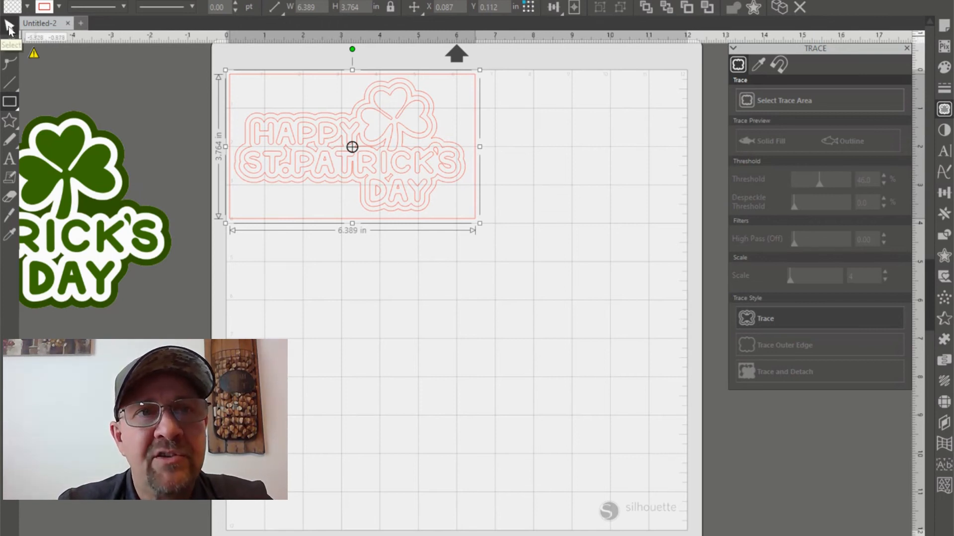
left_click(9, 27)
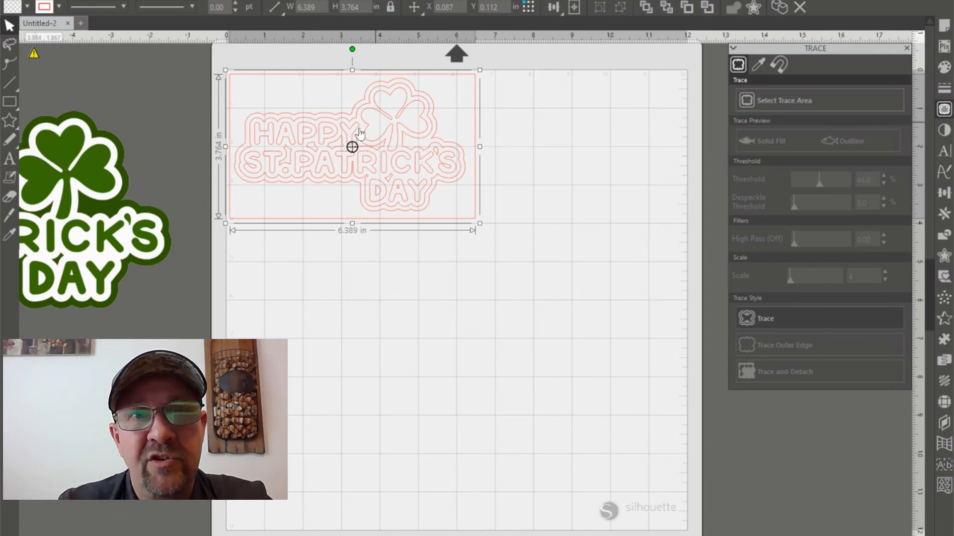
Draw three extra test rectangles running diagonally down the mat from the design, undo all three, and return to selection mode
left_click(9, 101)
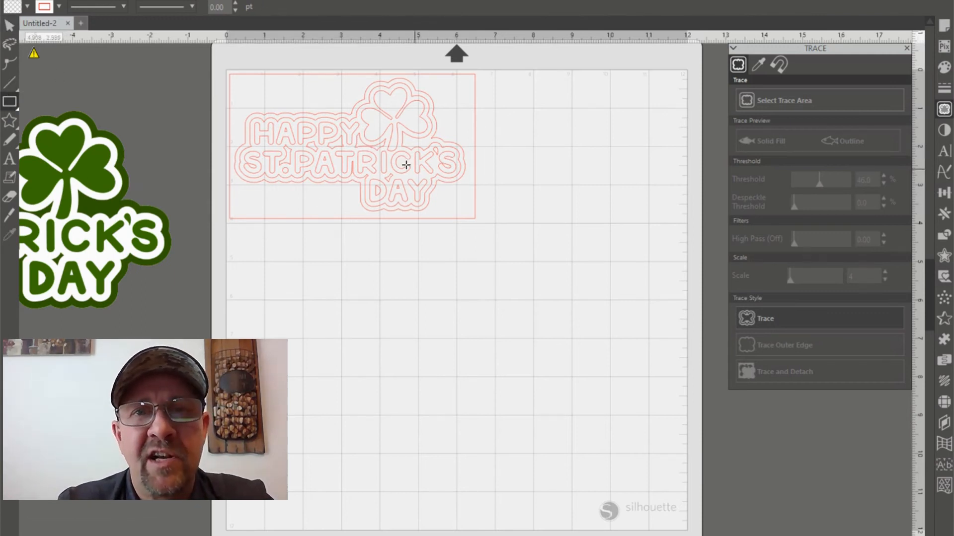
left_click_drag(401, 158, 518, 255)
left_click_drag(462, 242, 546, 383)
left_click_drag(525, 353, 585, 404)
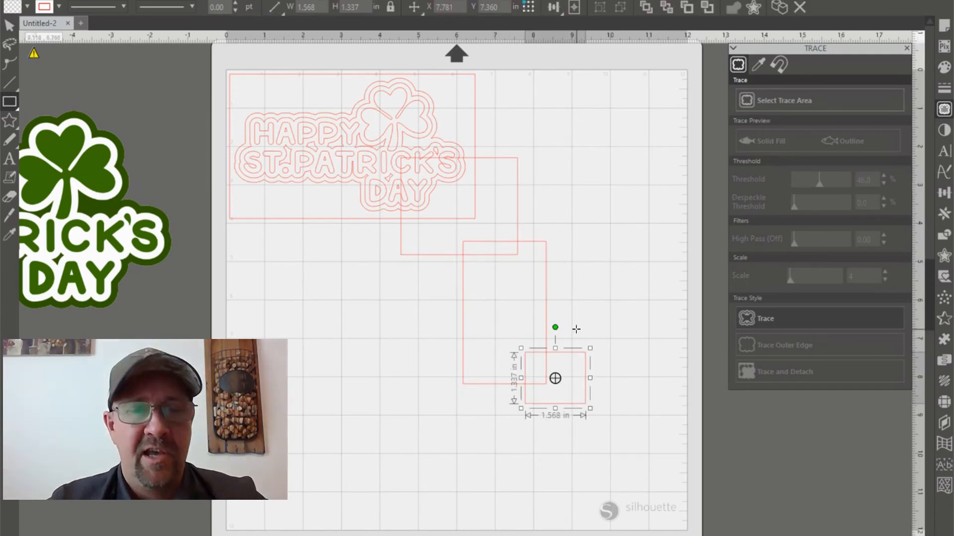
key("ctrl+z")
key("ctrl+z")
key("ctrl+z")
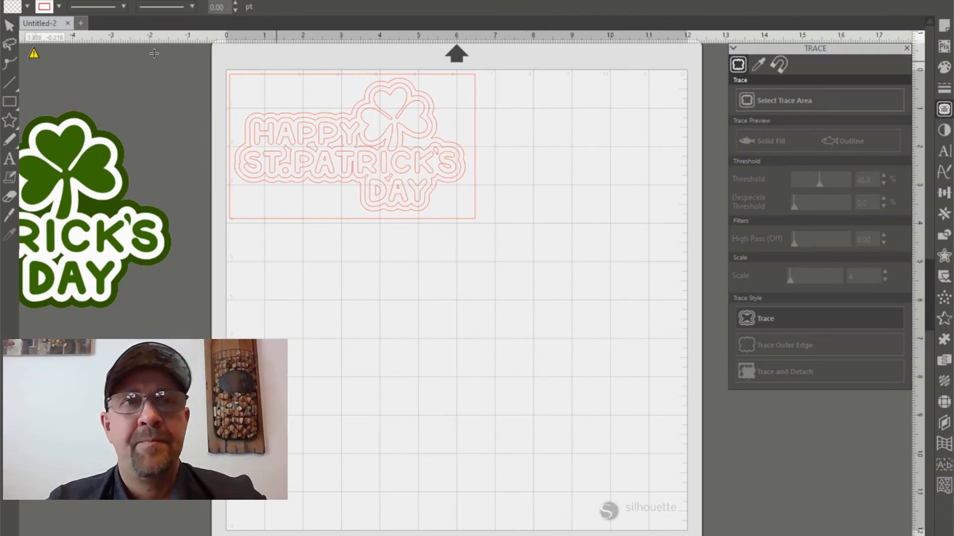
left_click(10, 27)
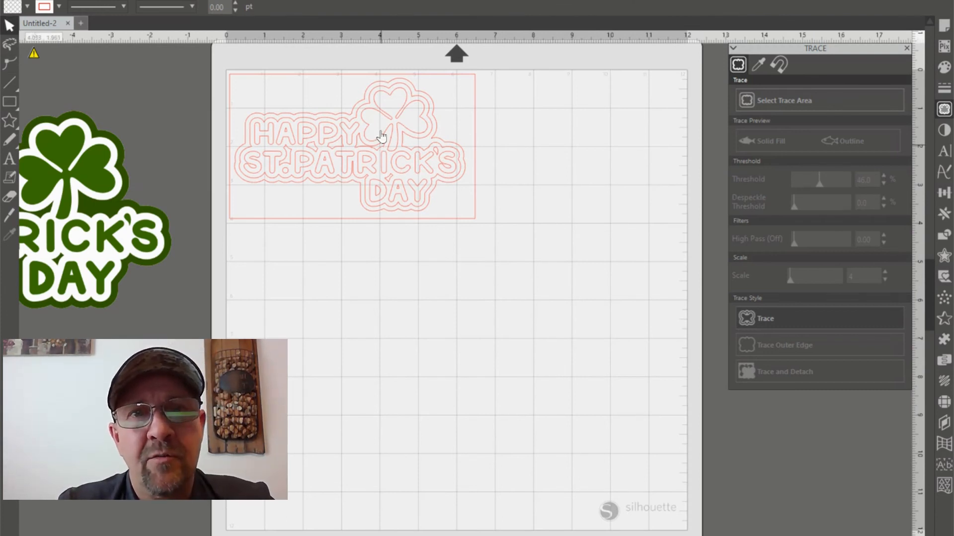
Tighten the rectangular weeding border around the traced design to about 6.21 in wide by 3.70 in high
left_click(267, 83)
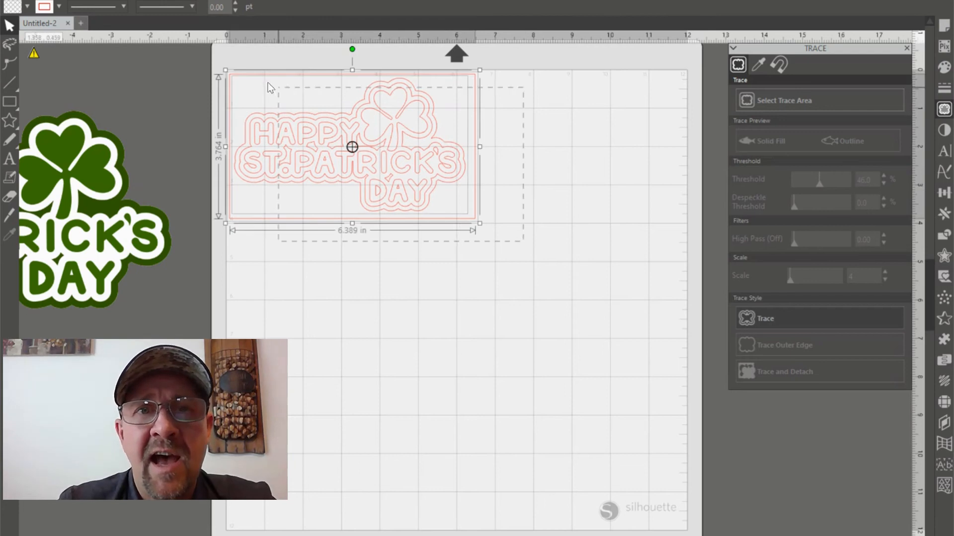
left_click(378, 258)
left_click(475, 149)
left_click_drag(479, 147, 472, 148)
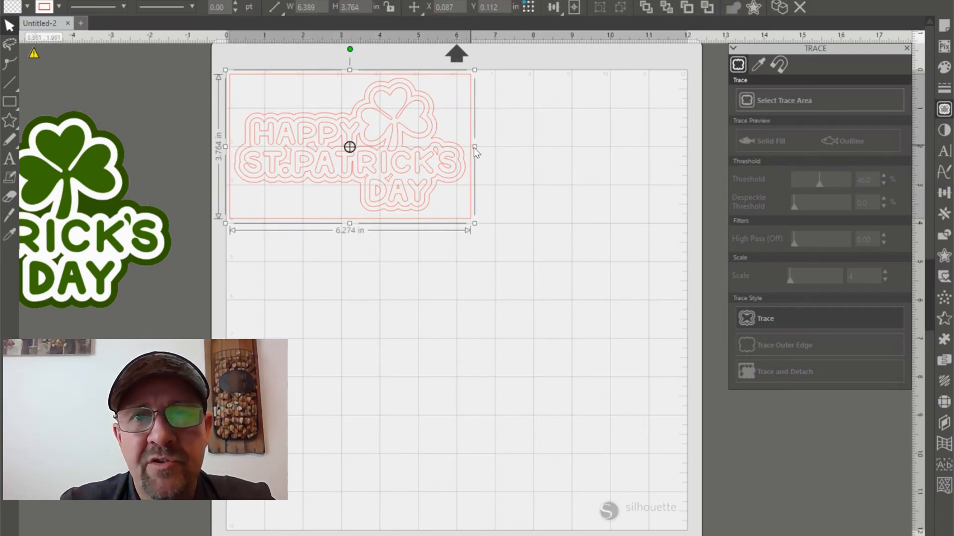
left_click_drag(348, 221, 348, 218)
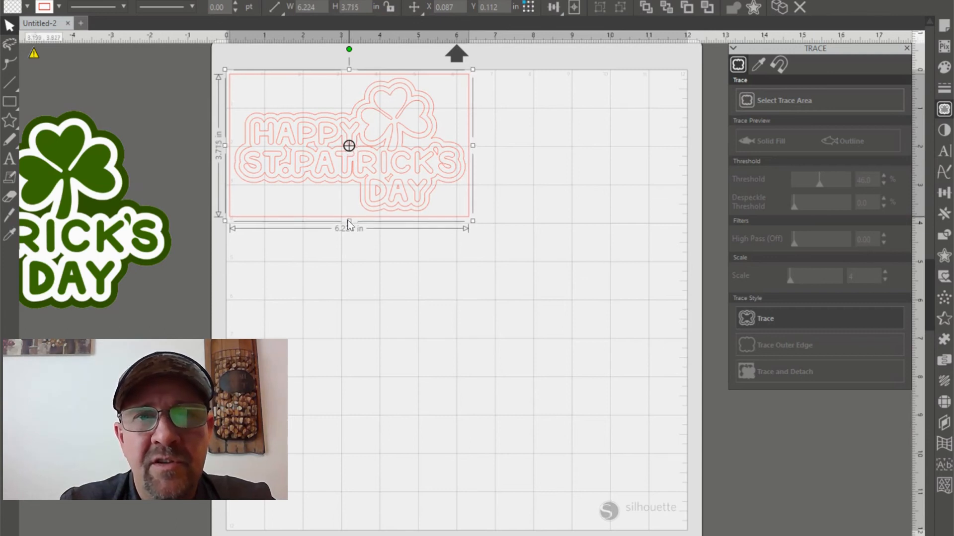
left_click_drag(227, 146, 227, 145)
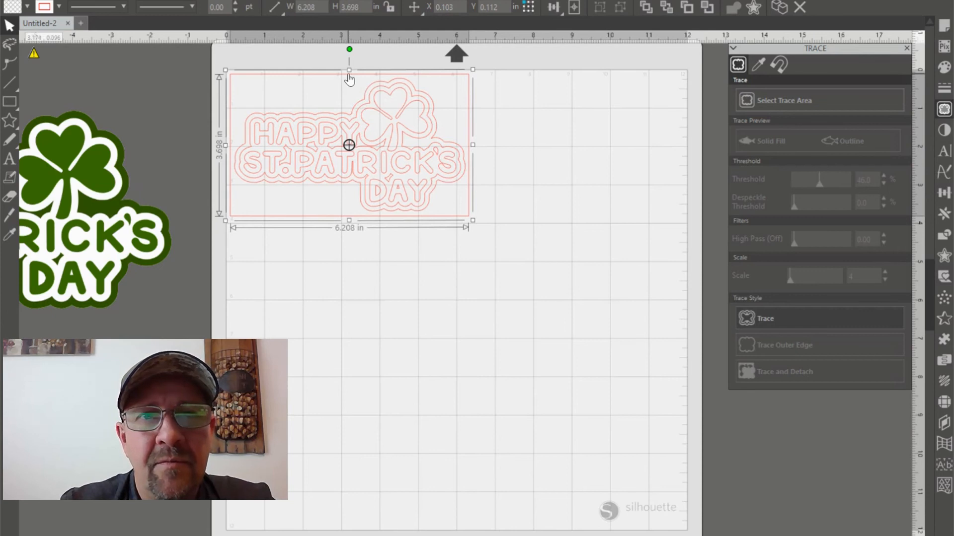
Group the traced design with its weeding border and move the group closer to the mat's upper-left corner, about X 0.070, Y 0.096 in
left_click(445, 183)
left_click_drag(503, 253, 225, 64)
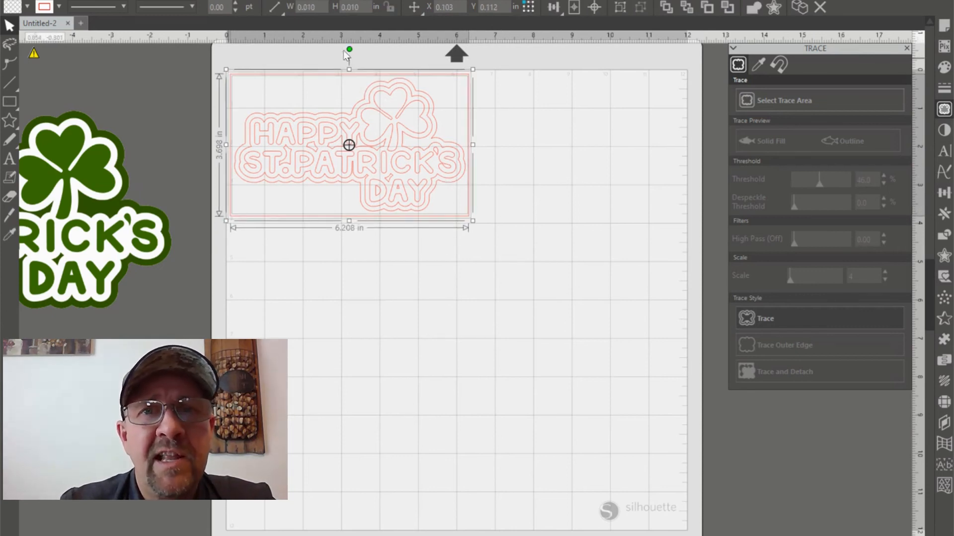
left_click(621, 11)
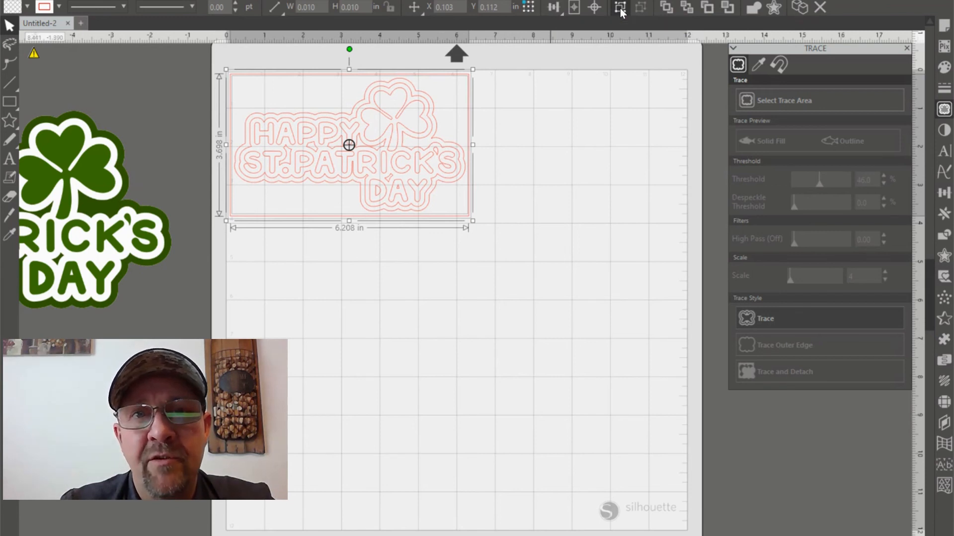
left_click(486, 200)
mouse_move(400, 141)
left_mouse_down()
mouse_move(516, 239)
mouse_move(394, 131)
left_mouse_up()
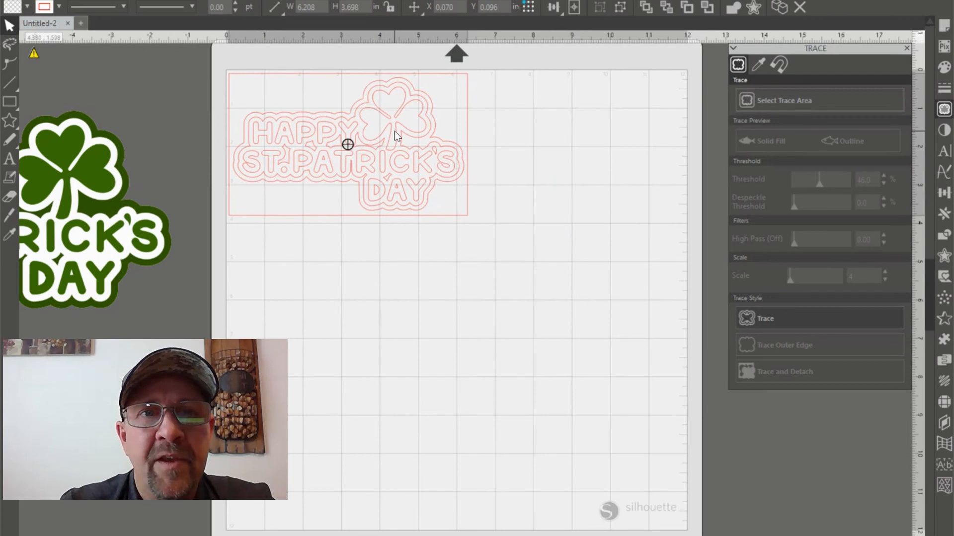
left_click(484, 169)
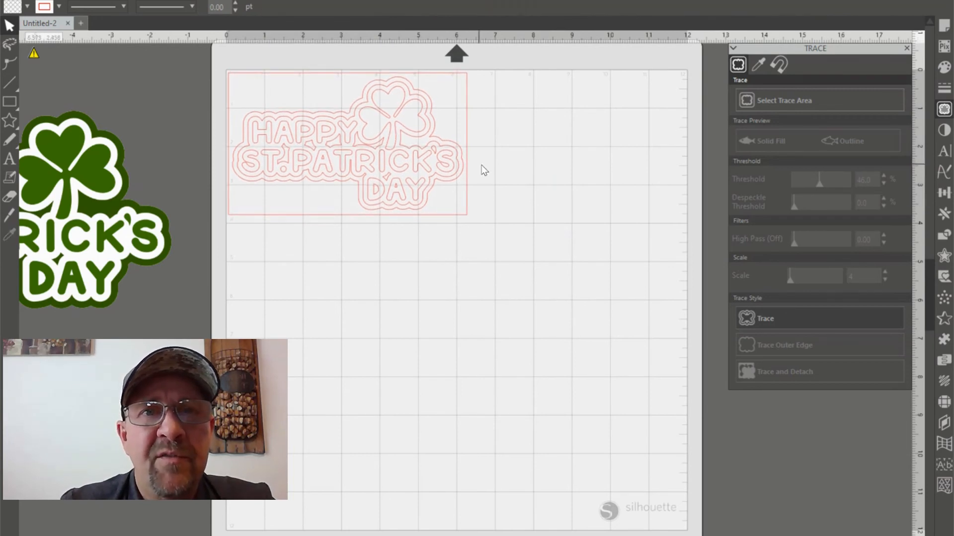